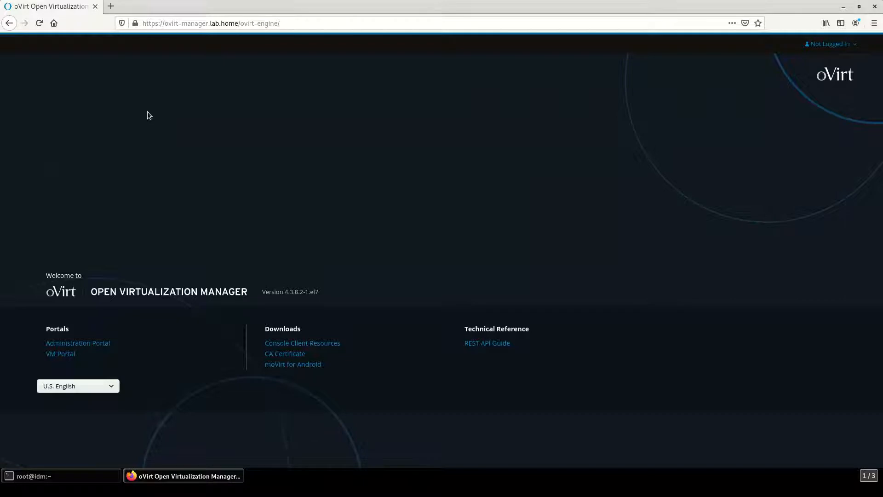
Step: Run ldapsearch for uid=admin on the idm host and copy the admin accounts DN
left_click(100, 481)
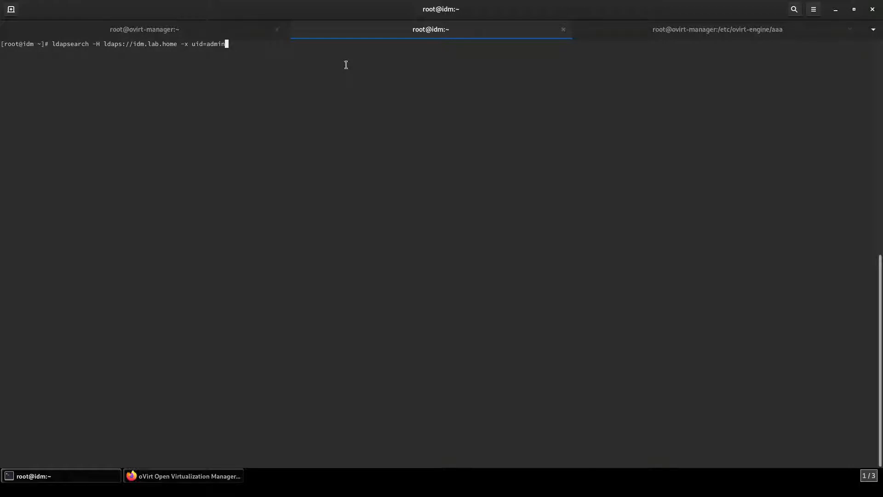
key("Return")
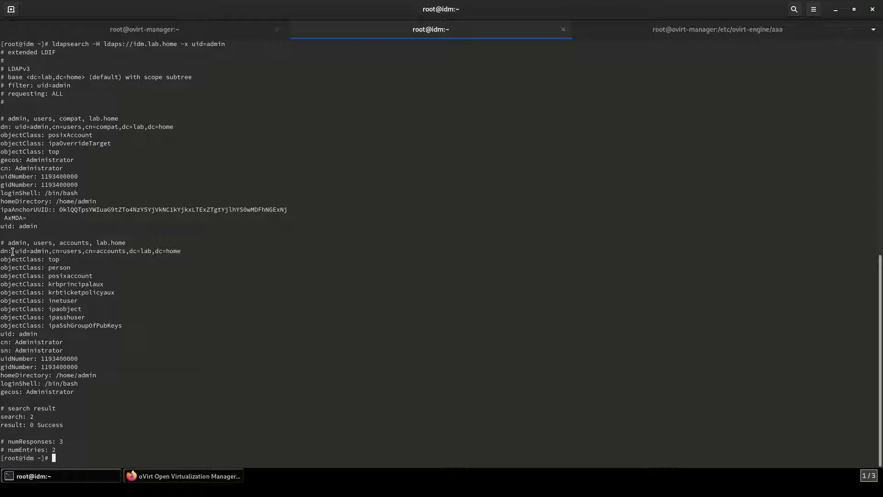
left_click_drag(14, 251, 180, 251)
right_click(172, 250)
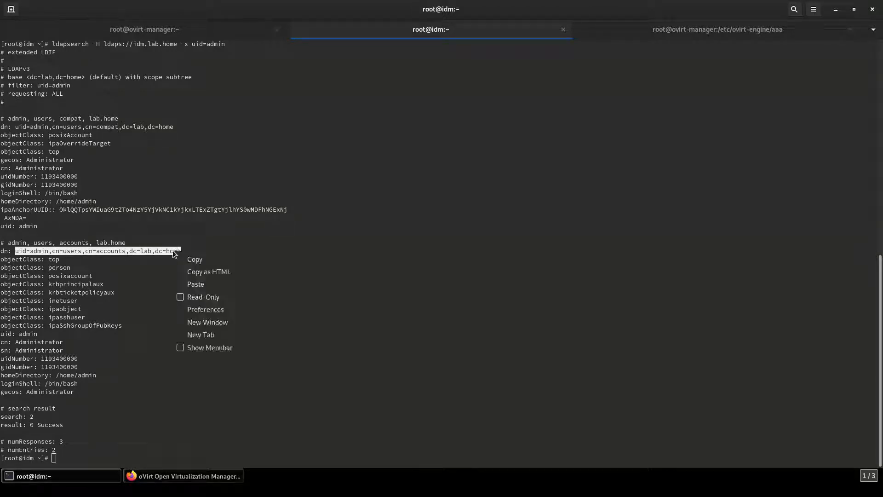
left_click(198, 259)
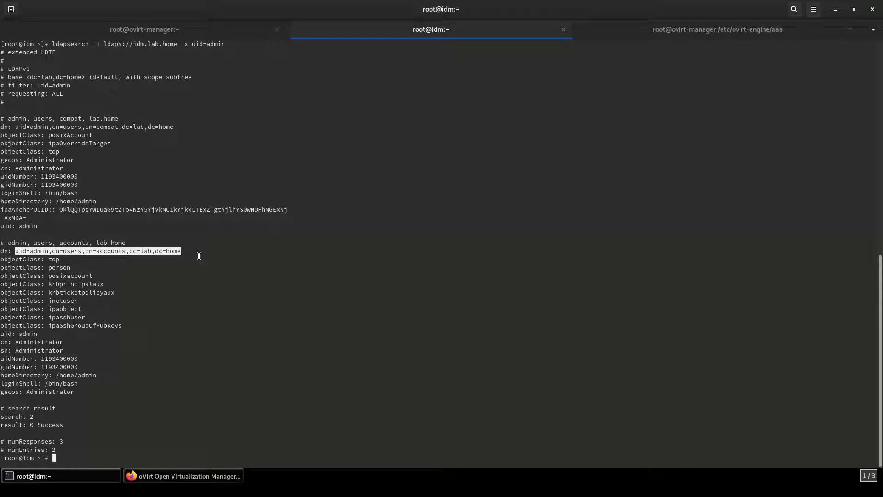
Step: On ovirt-manager, rerun 'yum install ovirt-engine-extension-aaa-ldap-setup', which is already installed
left_click(171, 29)
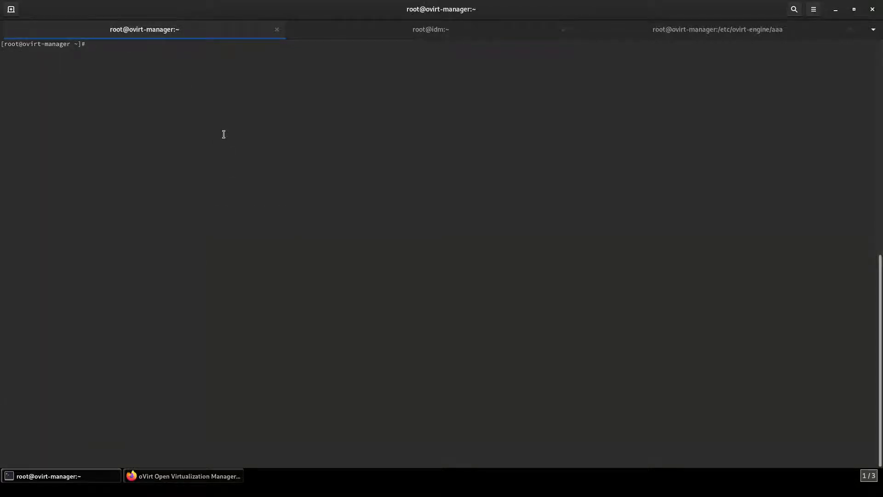
type("clear")
key("Up")
key("Up")
key("Up")
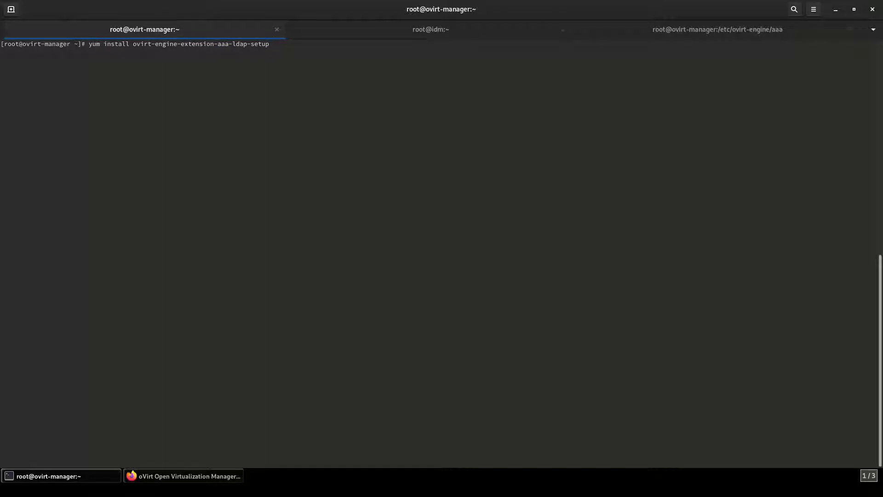
key("Return")
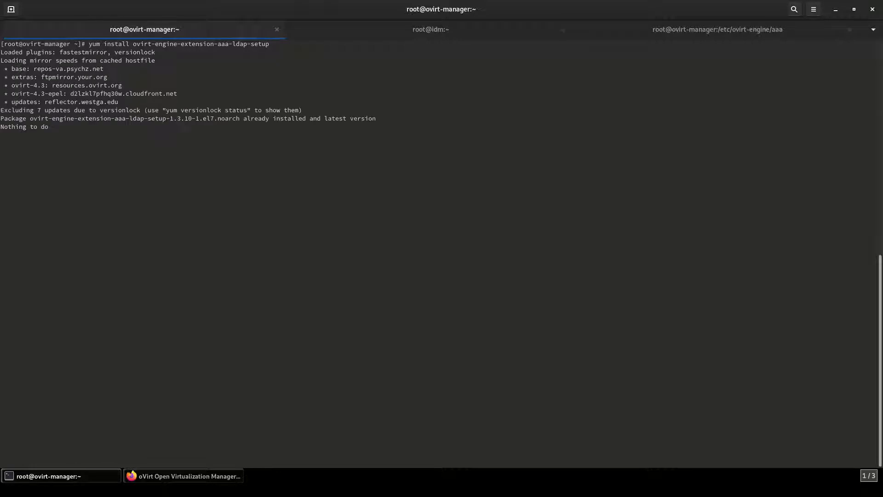
Step: Launch ovirt-engine-extension-aaa-ldap-setup, which lists the available LDAP implementations
key("Up")
key("Up")
key("Up")
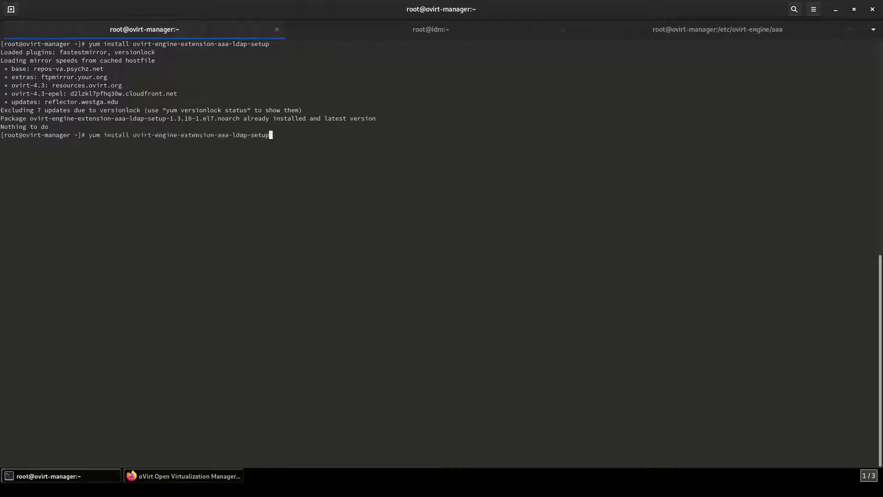
key("Up")
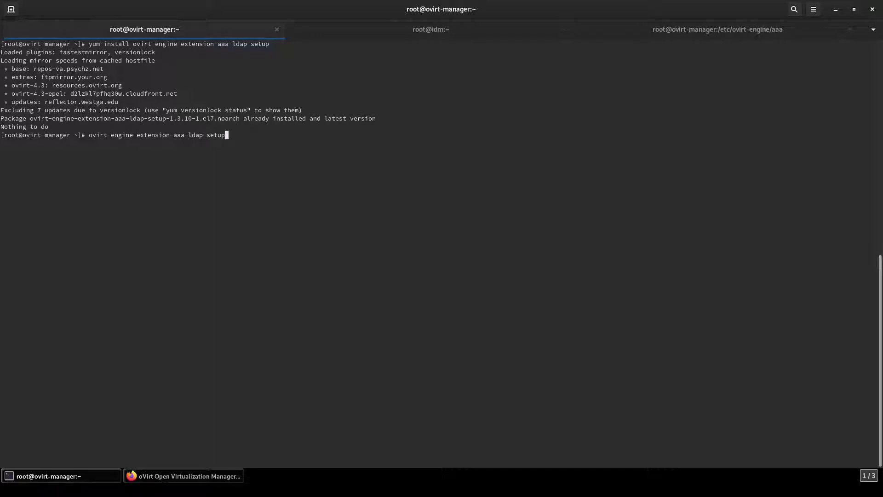
key("Return")
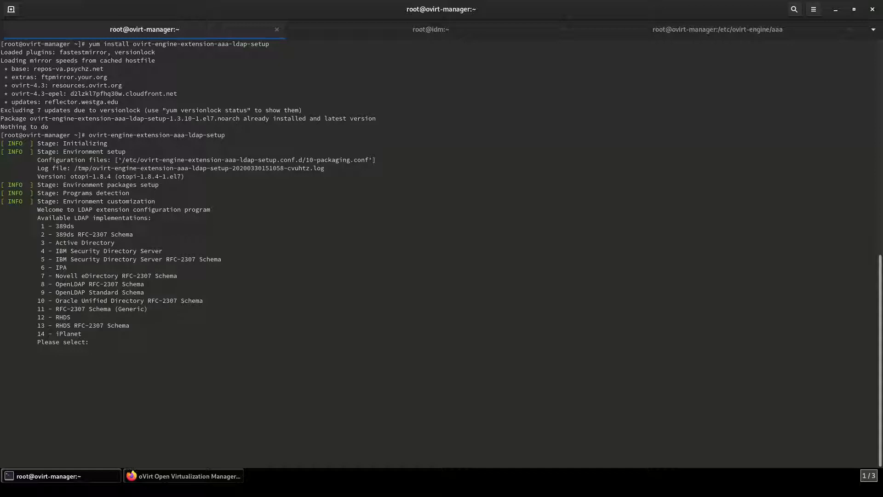
Step: Choose IPA (6), decline DNS resolution, and select the single server policy (1)
type("6")
key("Return")
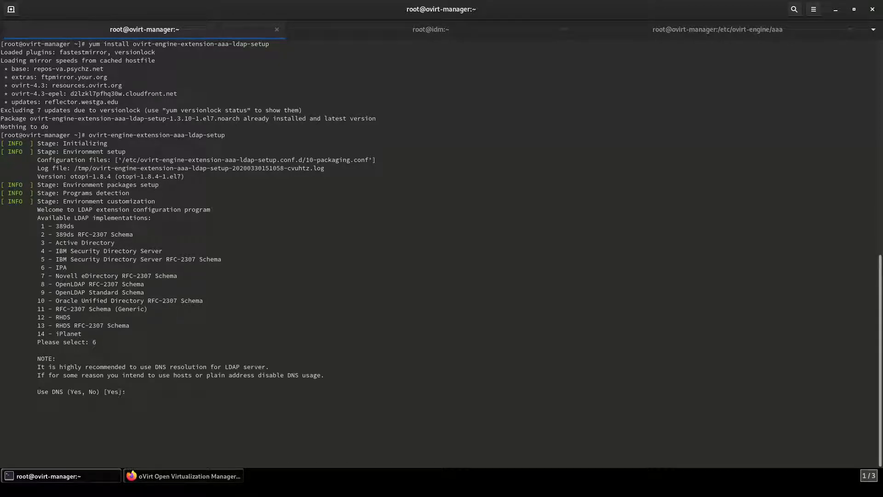
type("No")
key("Return")
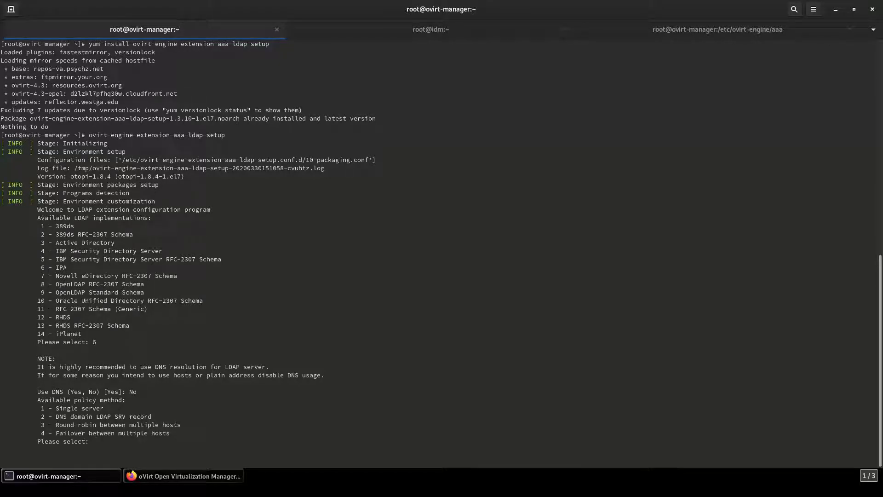
type("1")
key("Return")
Step: Enter host 192.168.0.149 with plain protocol, then paste the admin DN as search user
type("192.1y68")
key("BackSpace")
key("BackSpace")
key("BackSpace")
type("68.0.149")
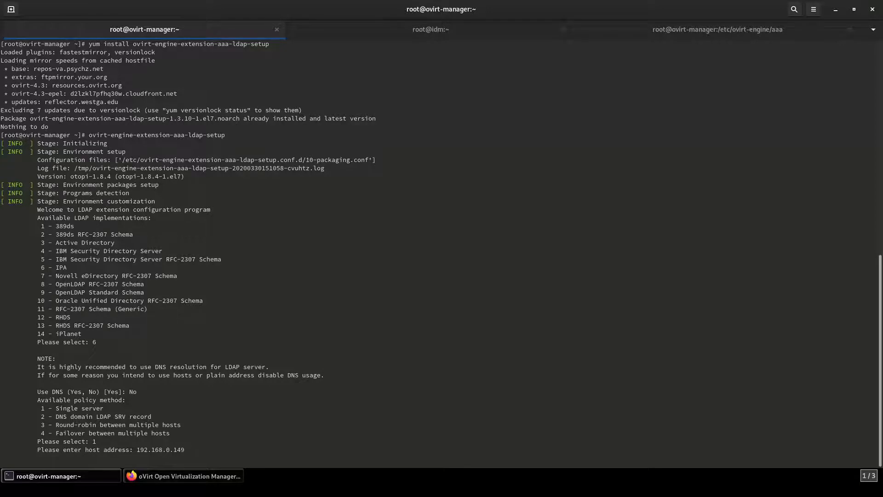
key("Return")
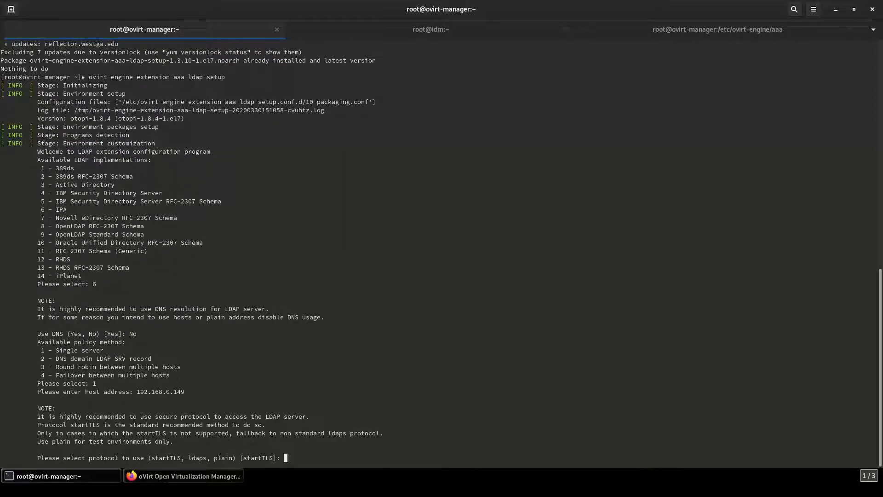
type("plain")
key("Return")
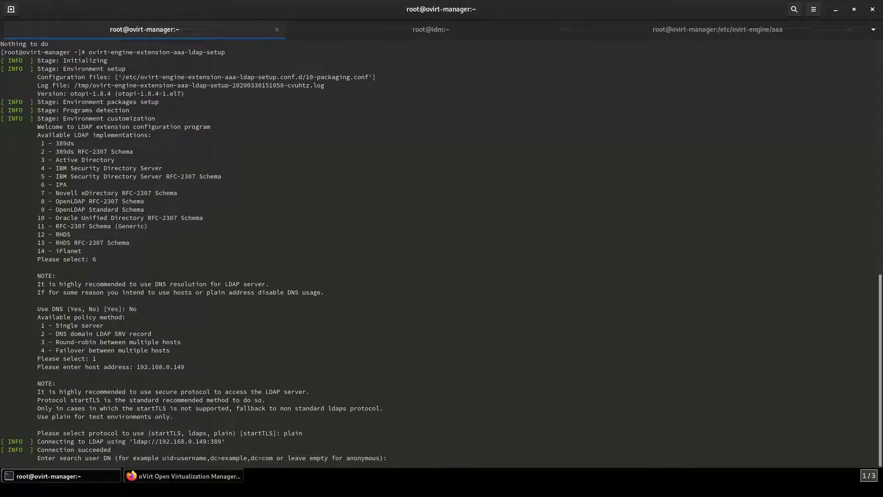
middle_click(398, 456)
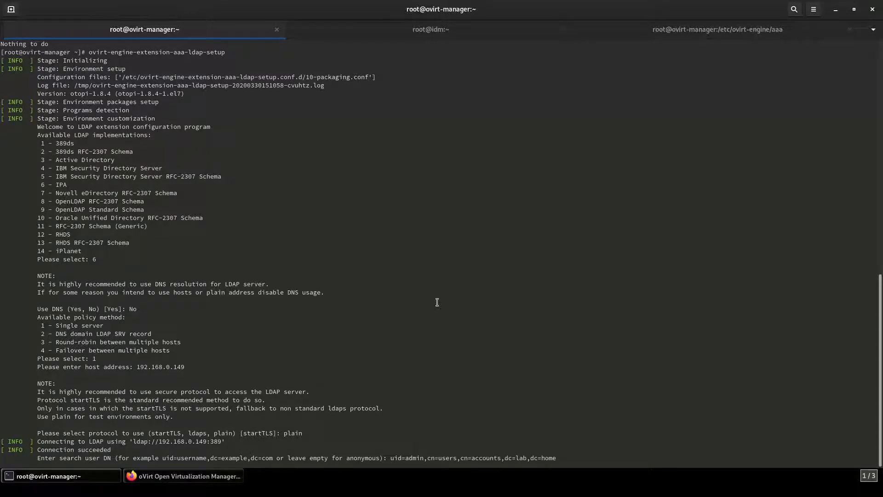
Step: Confirm the admin search DN and its password, and set base DN dc=lab,dc=home
key("Return")
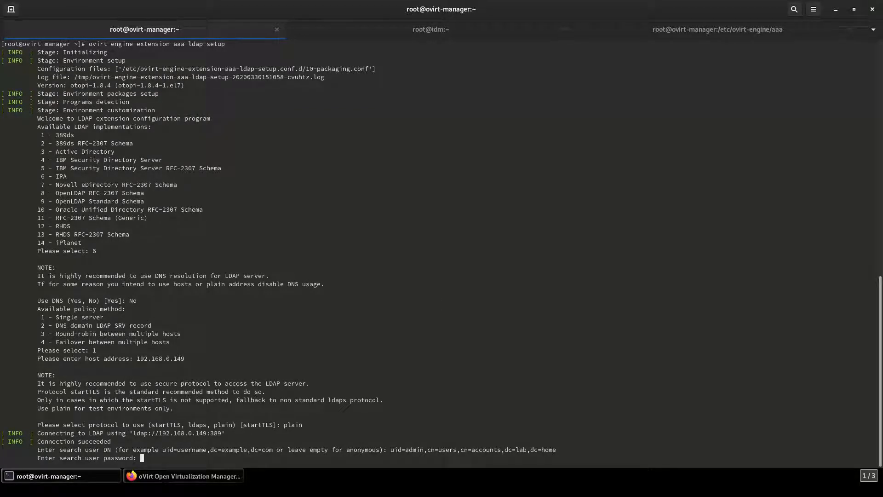
key("Return")
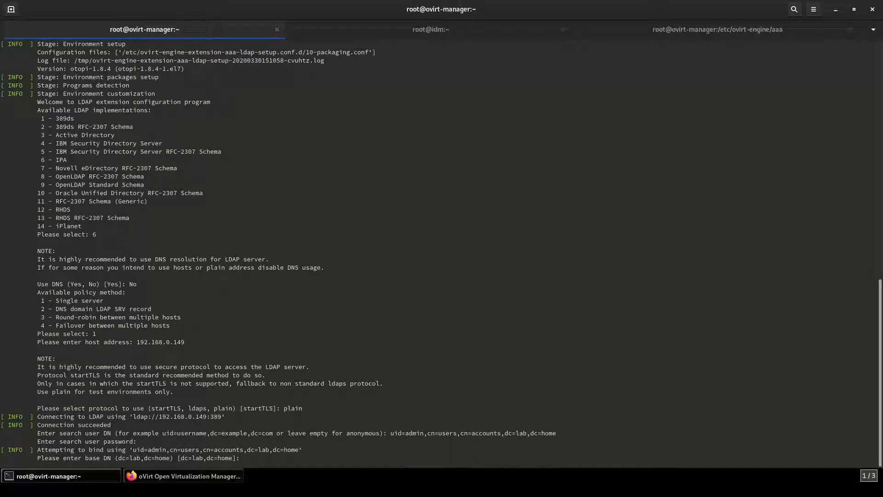
type("dc=lab,dc=home")
key("Return")
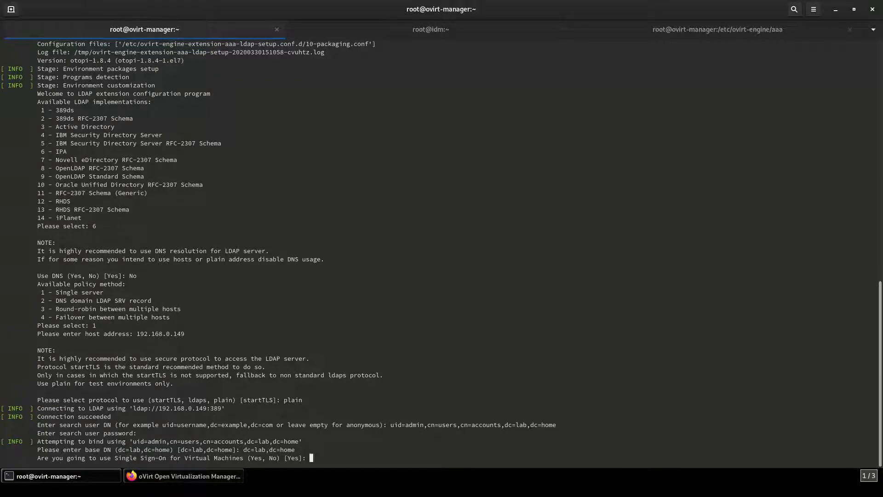
Step: Decline Single Sign-On for virtual machines and name the profile FREEIPA
type("No")
key("Return")
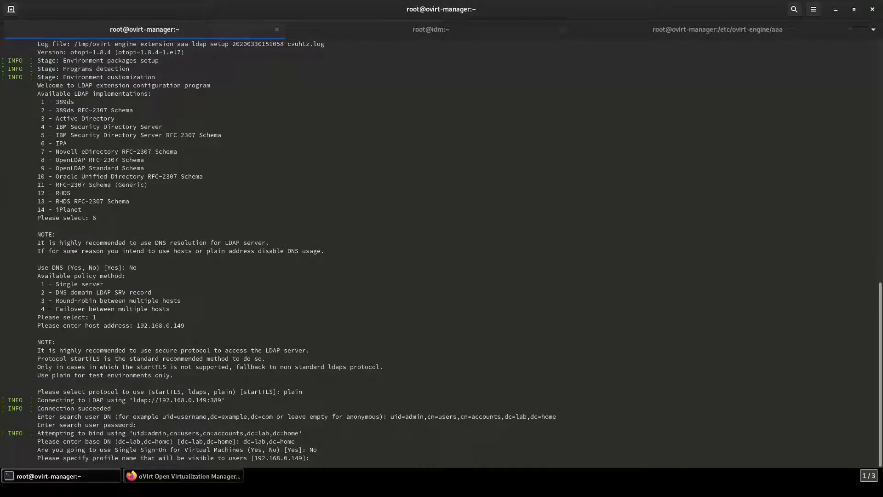
type("FREEIPA")
key("Return")
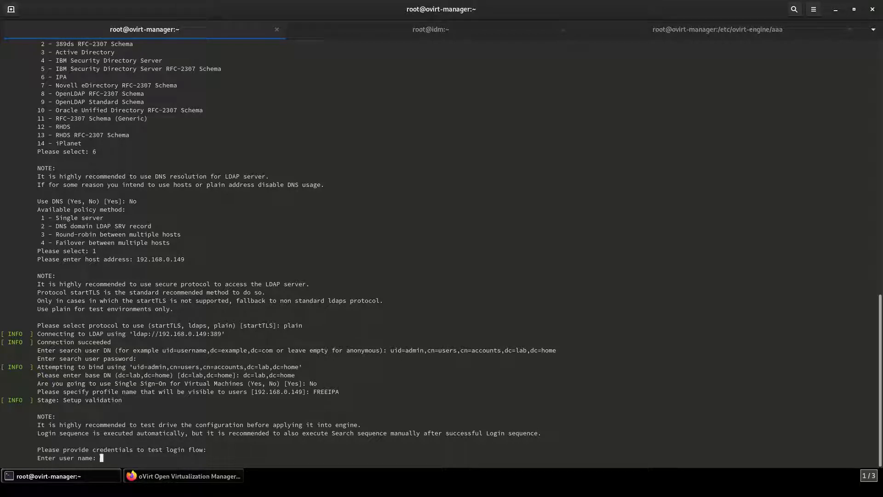
Step: Pass the login test as admin and finish the LDAP setup with Done
type("admin")
key("Return")
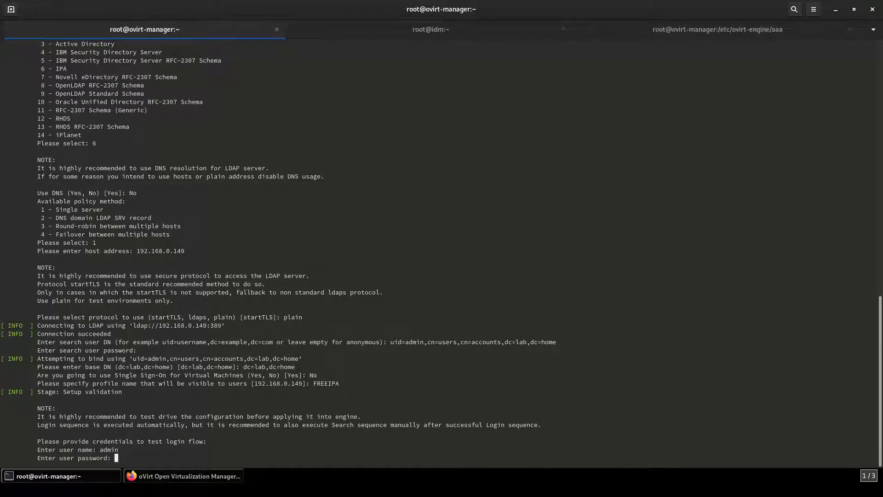
key("Return")
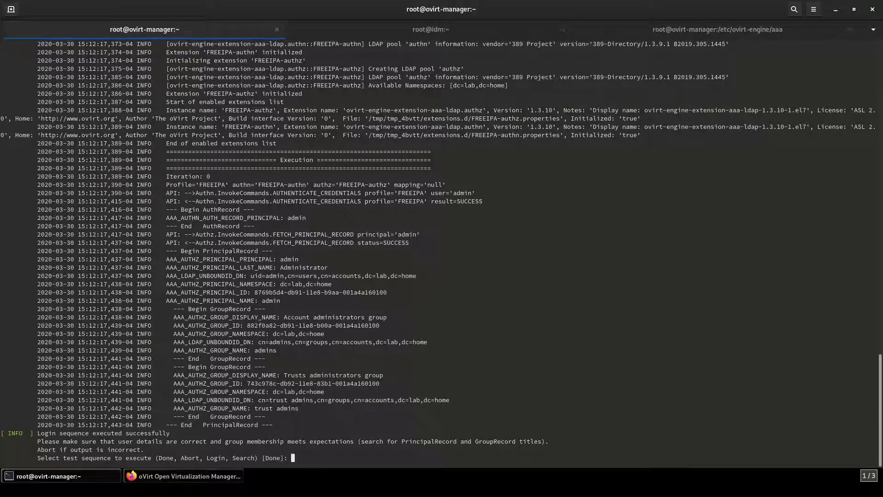
type("Done")
key("Return")
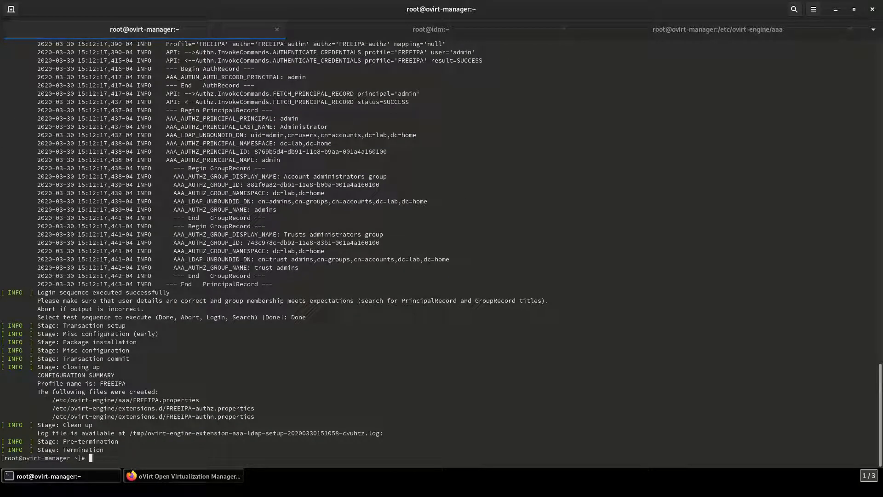
Step: Restart ovirt-engine with systemctl and return to the oVirt page in Firefox
type("systemctl restart ovirt-n")
type("ngine")
key("Return")
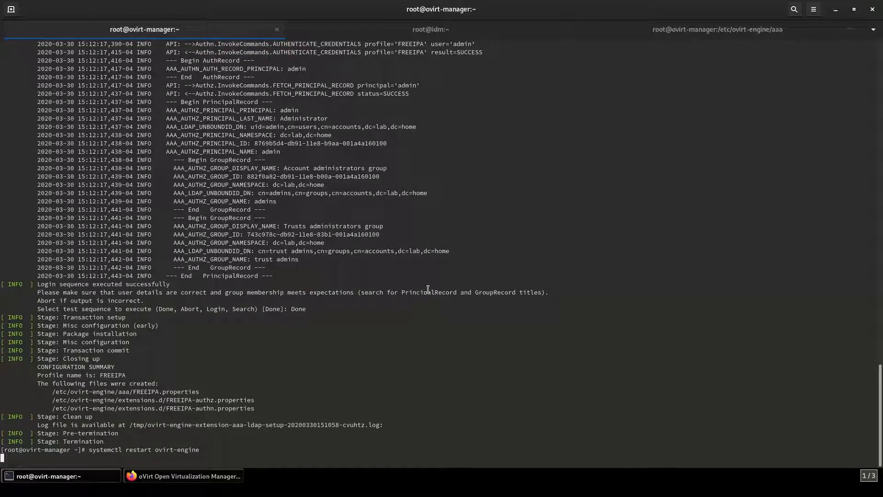
key("super")
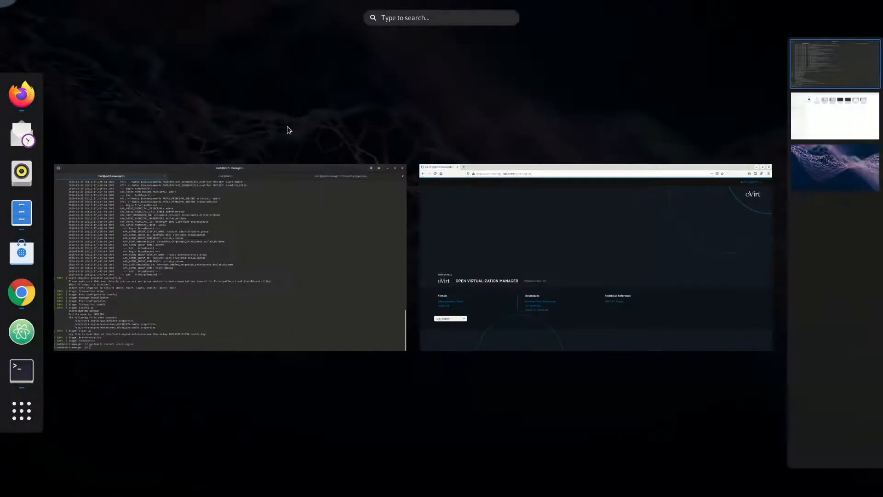
left_click(518, 225)
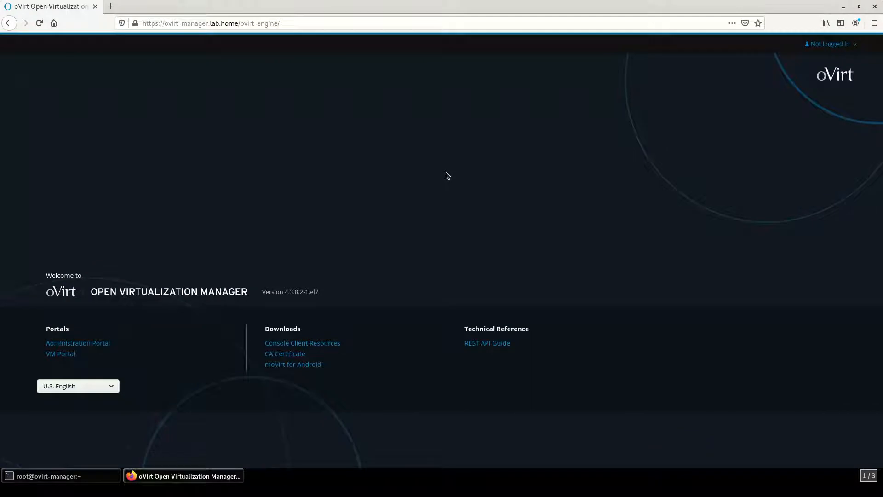
Step: Reload the welcome page, go to the Administration Portal login, and choose the internal profile
key("F5")
left_click(81, 347)
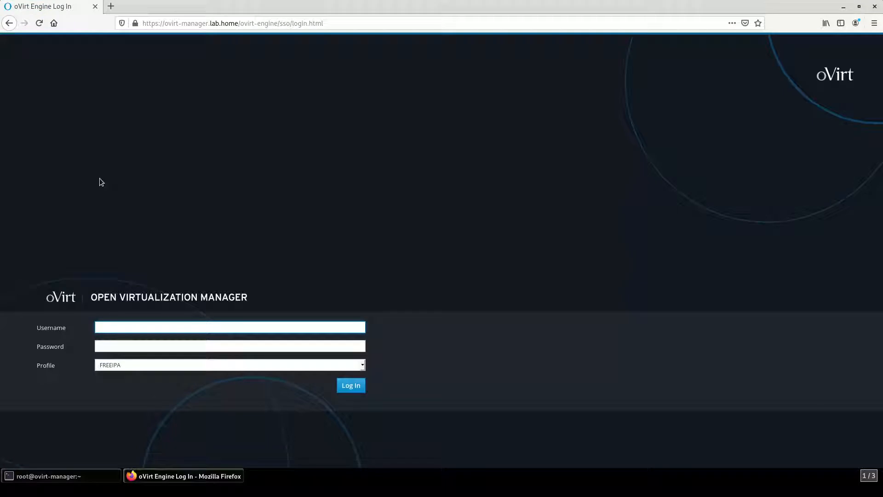
left_click(170, 365)
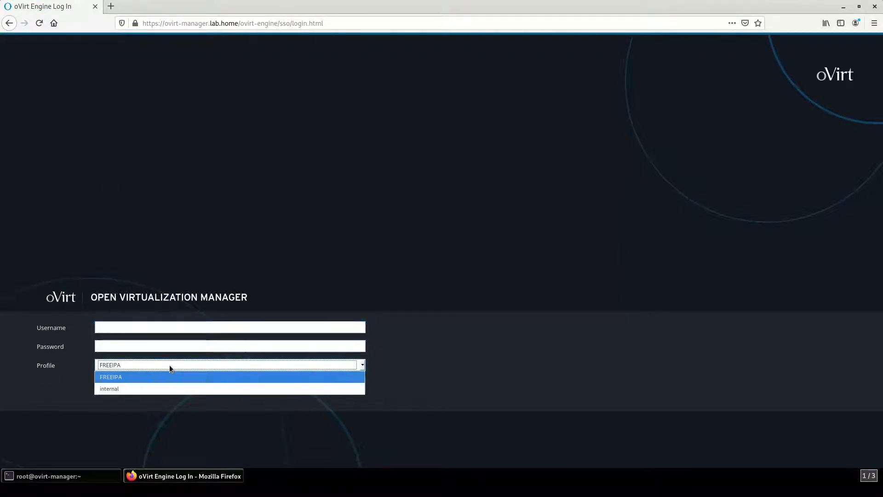
left_click(112, 388)
Step: Sign in with the admin username and its password
left_click(120, 323)
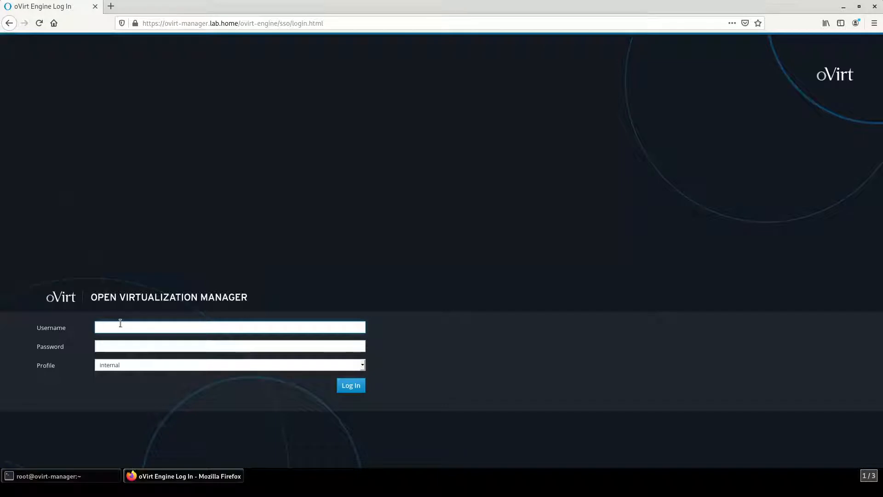
type("admin")
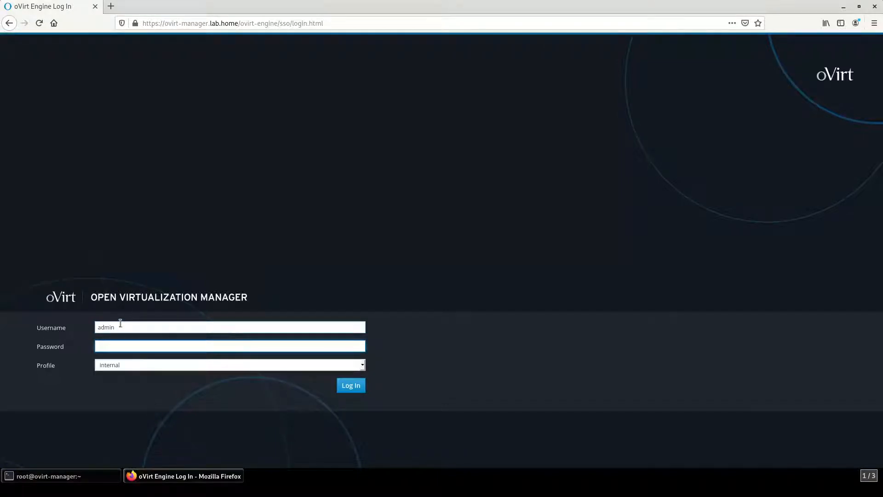
type("•••••••")
key("BackSpace")
key("BackSpace")
key("BackSpace")
key("BackSpace")
key("BackSpace")
key("BackSpace")
key("BackSpace")
type("••••••••")
key("Return")
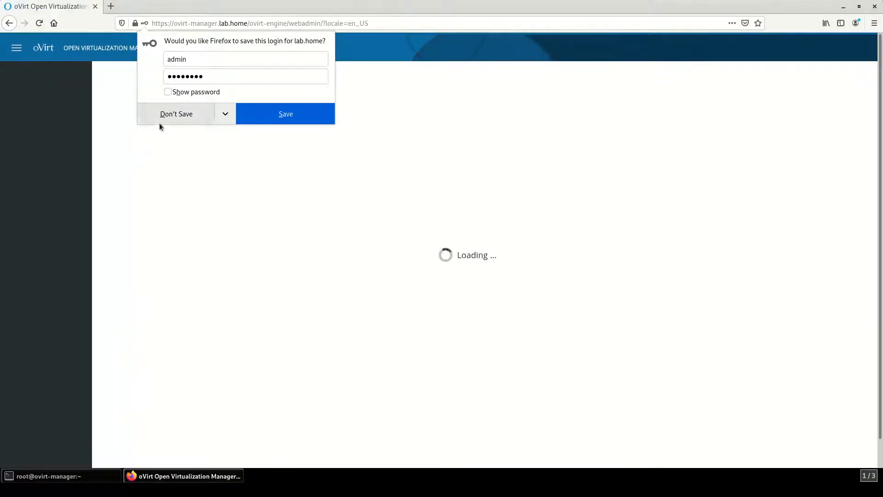
Step: Decline saving the login, then remove user test from Administration > Users
left_click(164, 114)
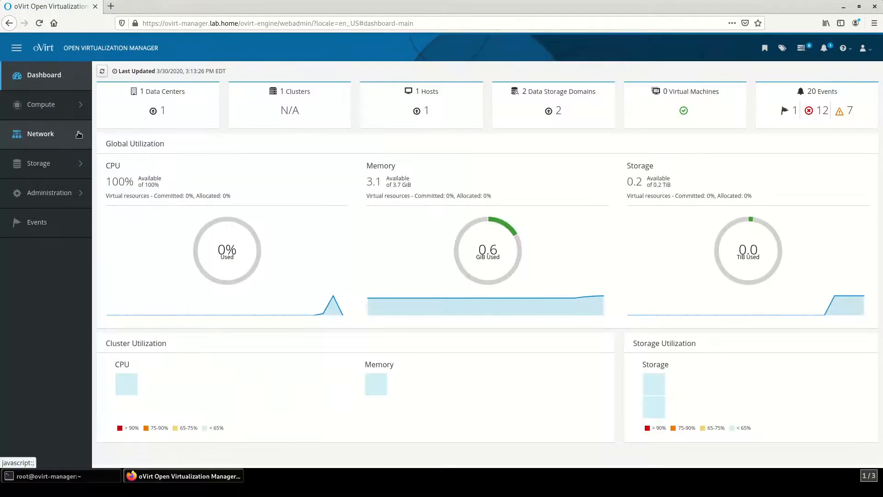
mouse_move(34, 193)
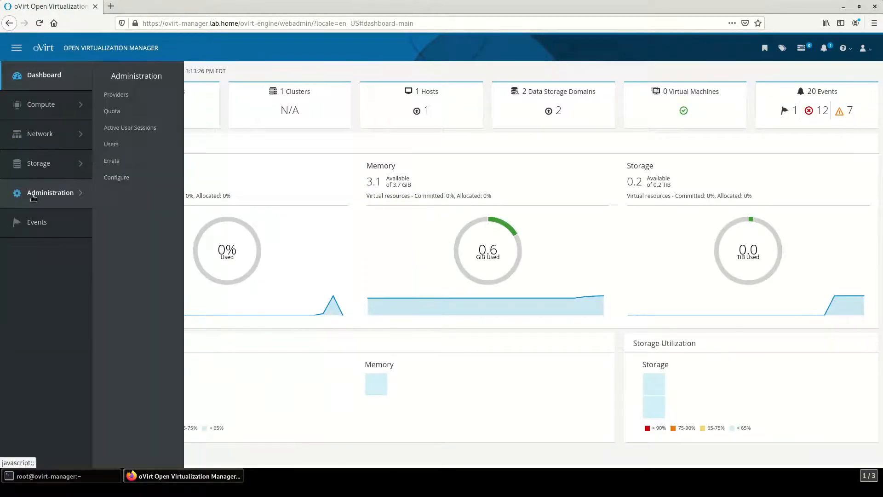
left_click(111, 144)
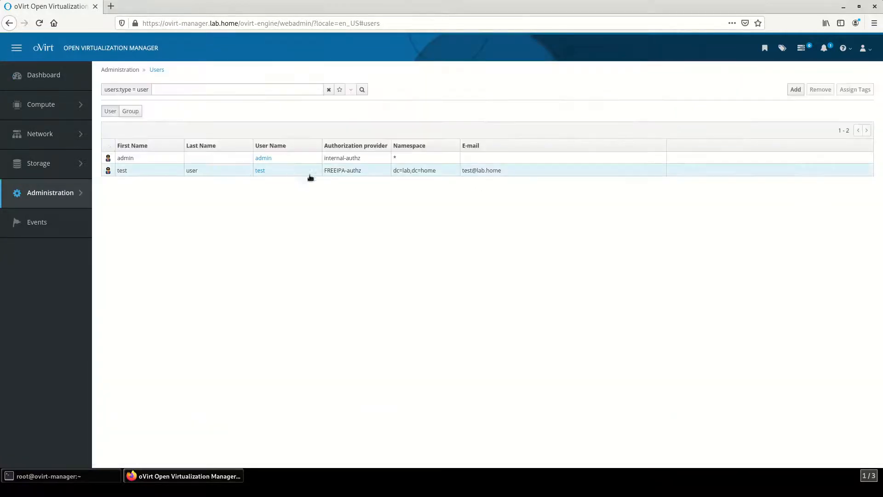
left_click(651, 170)
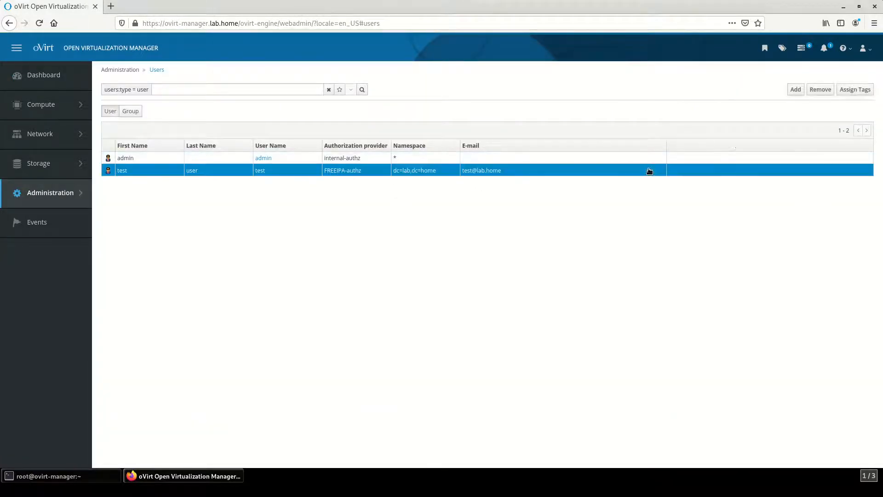
left_click(825, 91)
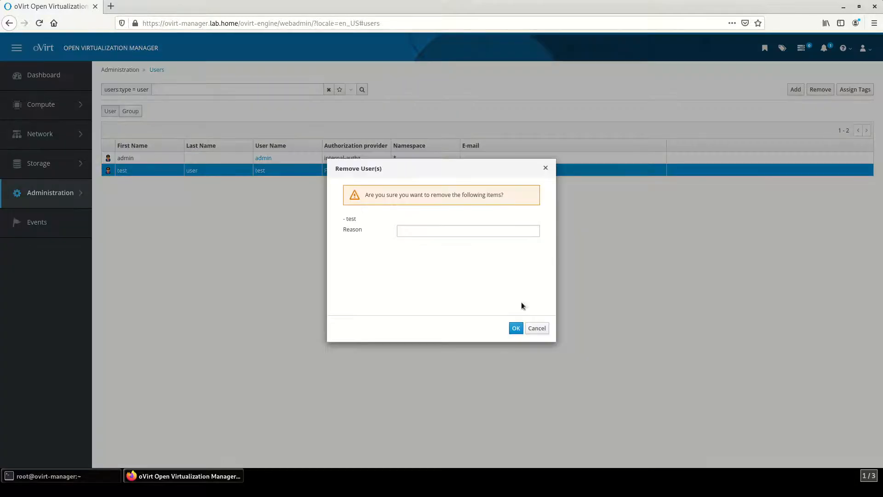
left_click(515, 327)
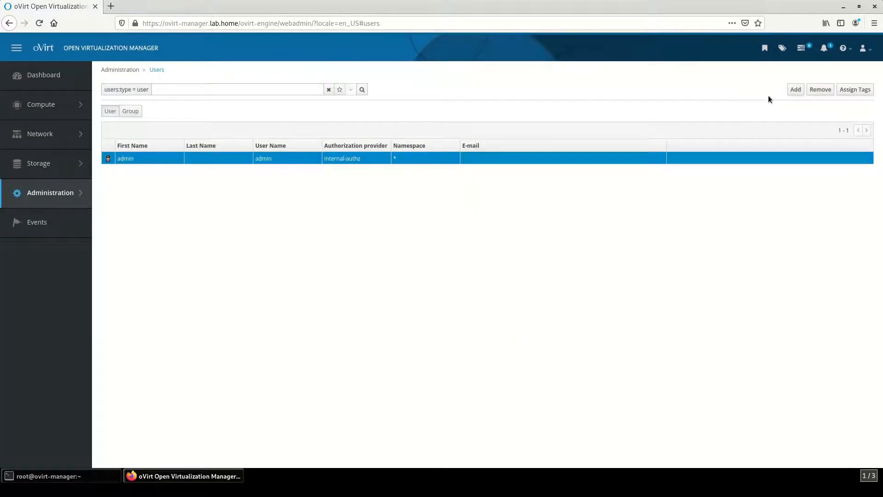
Step: Search the FREEIPA directory for 'test', add that user, and select it in Users
left_click(793, 90)
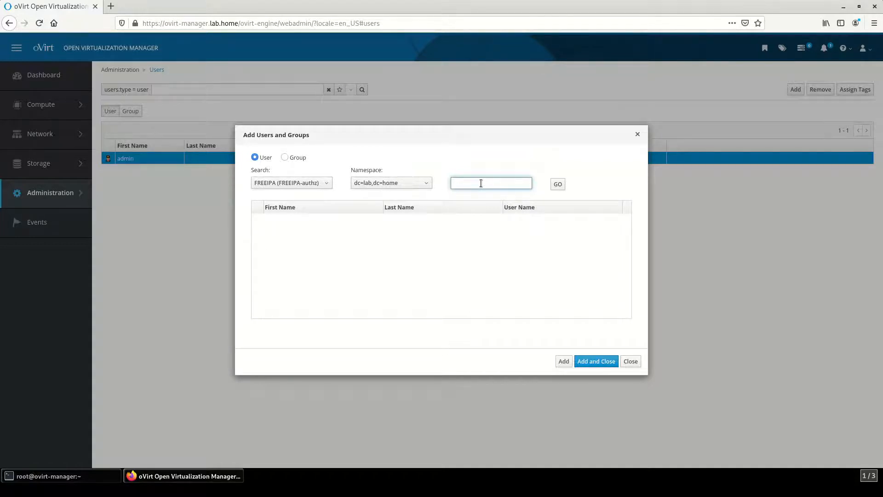
type("st")
left_click(558, 184)
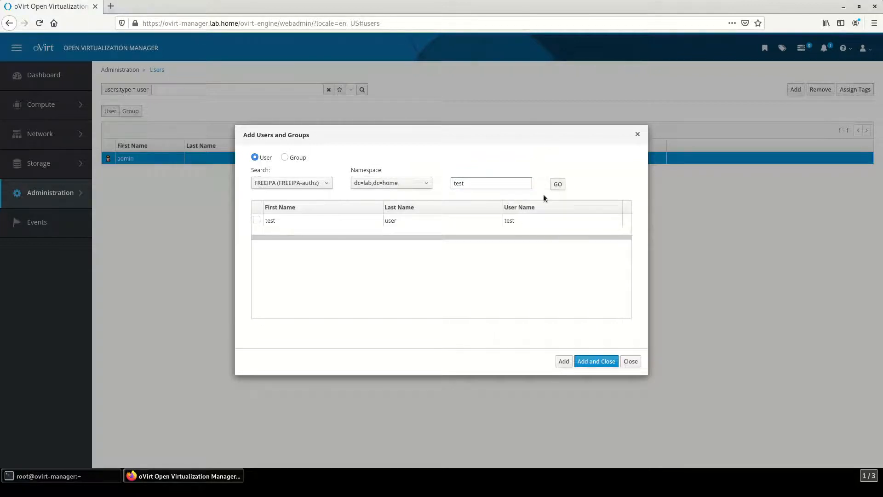
left_click(256, 220)
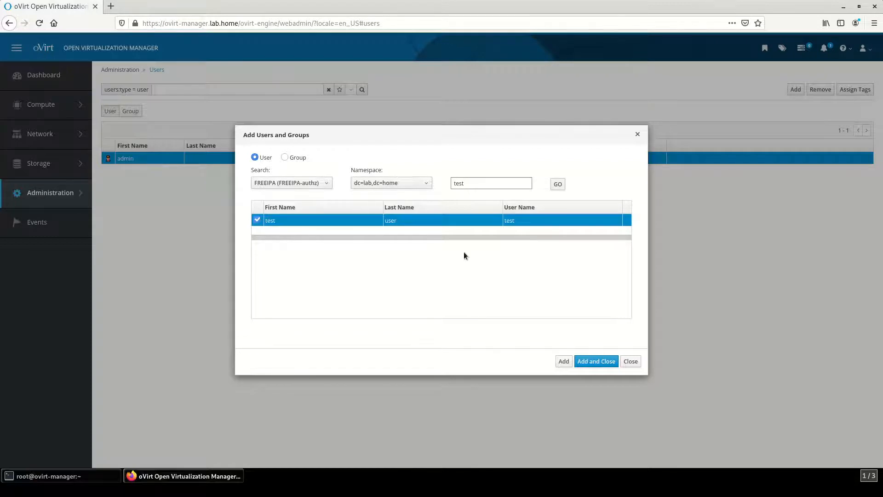
left_click(562, 363)
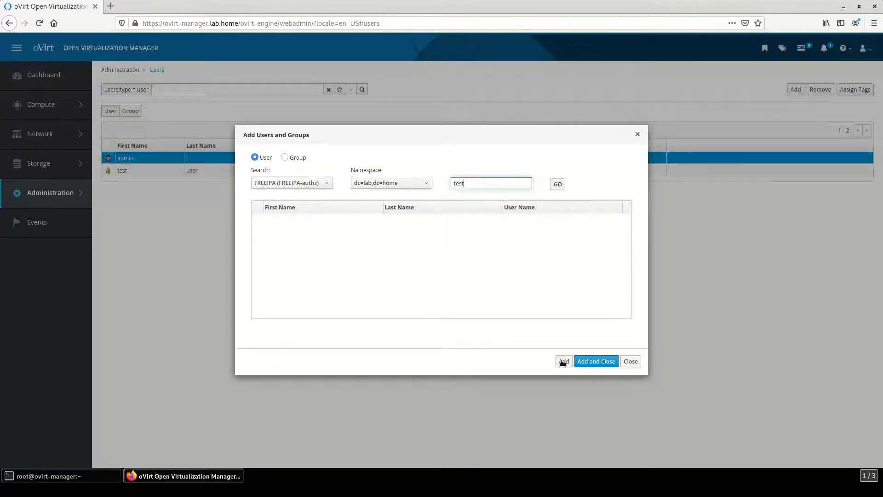
left_click(631, 361)
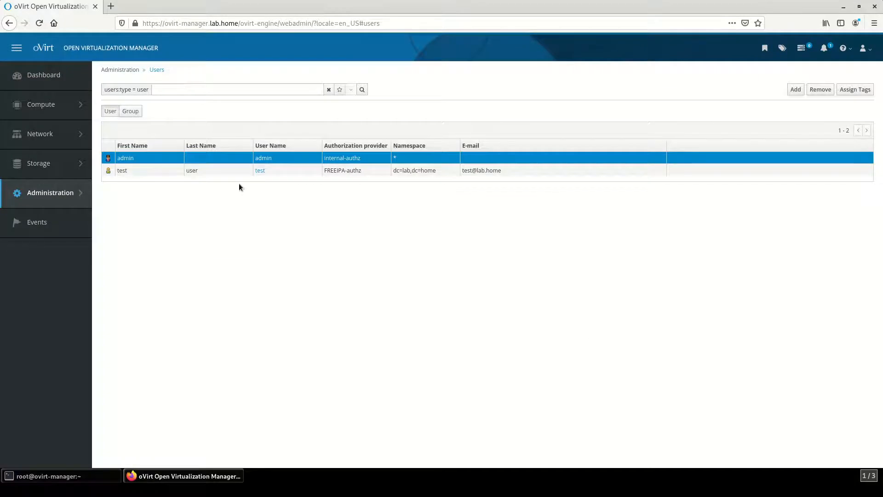
left_click(233, 171)
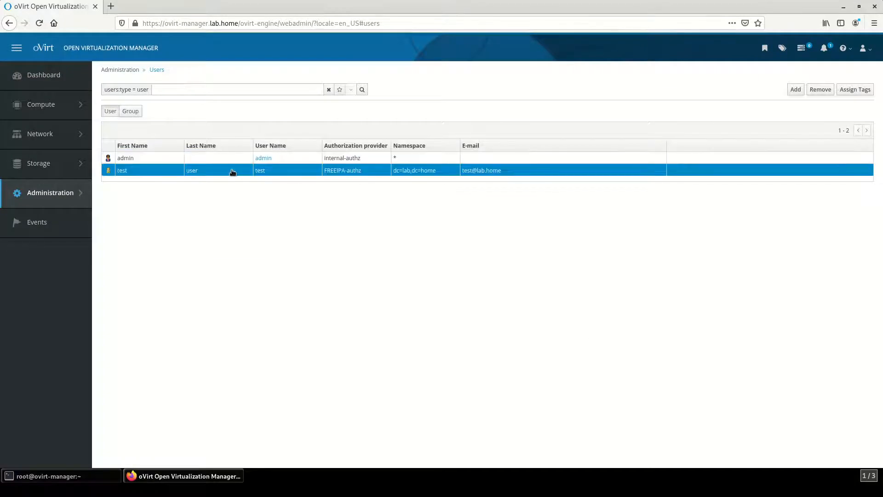
Step: In test's Permissions, add a system permission with the SuperUser role
left_click(260, 171)
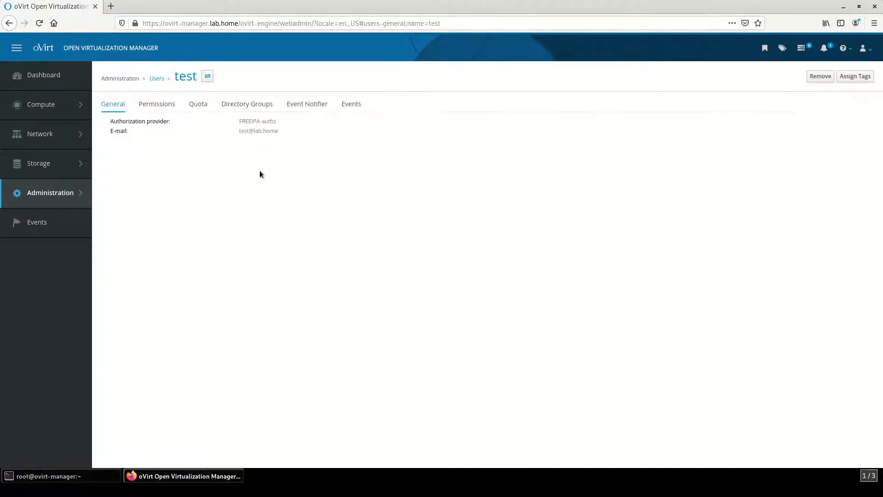
left_click(150, 107)
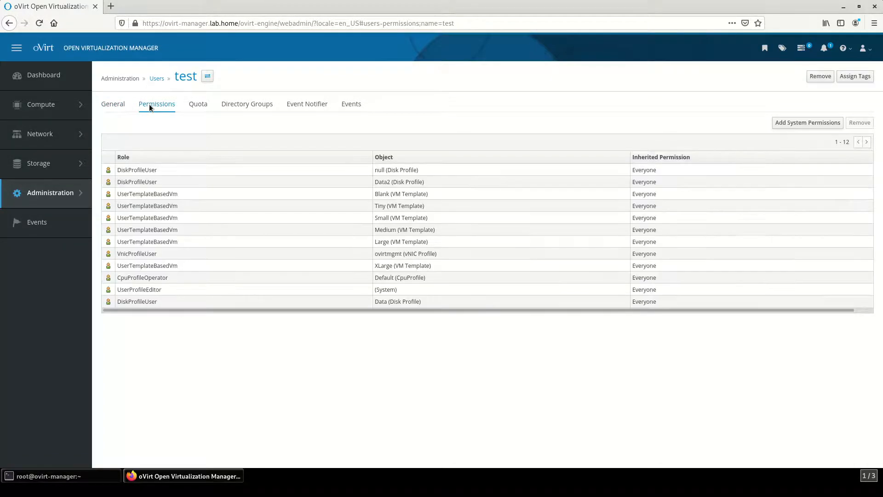
left_click(168, 107)
left_click(810, 123)
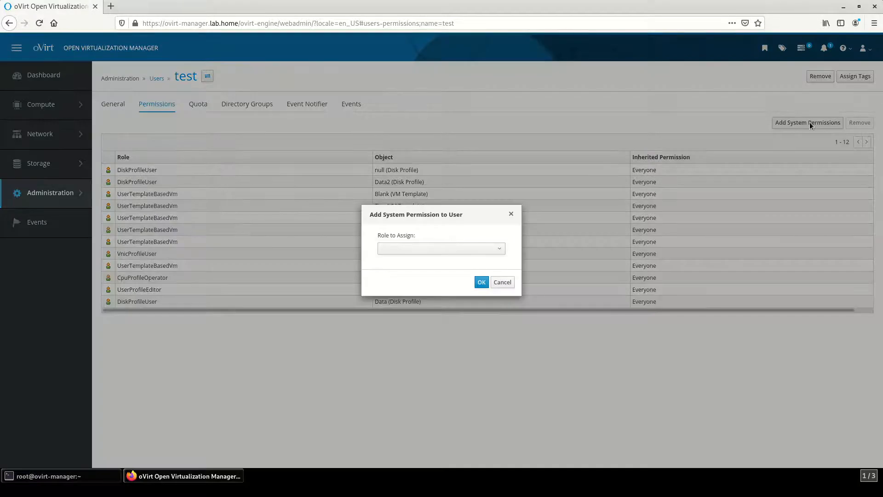
left_click(423, 249)
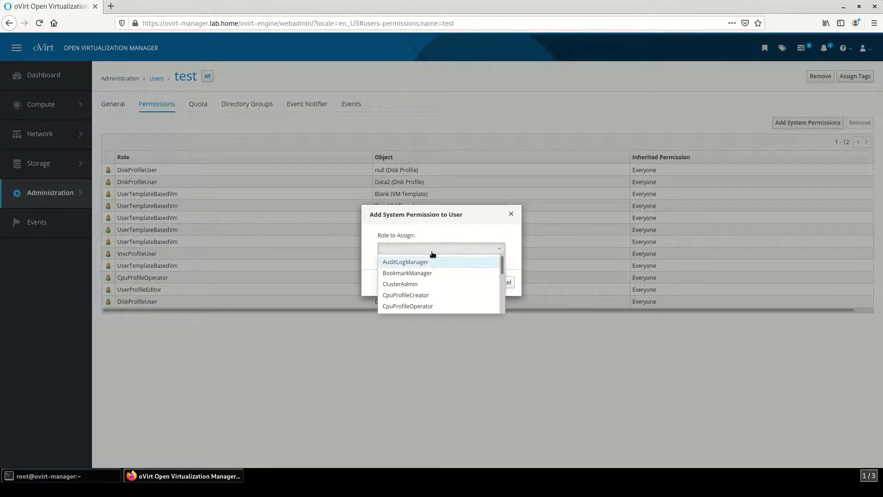
scroll(429, 272, "down", 3)
scroll(430, 274, "down", 5)
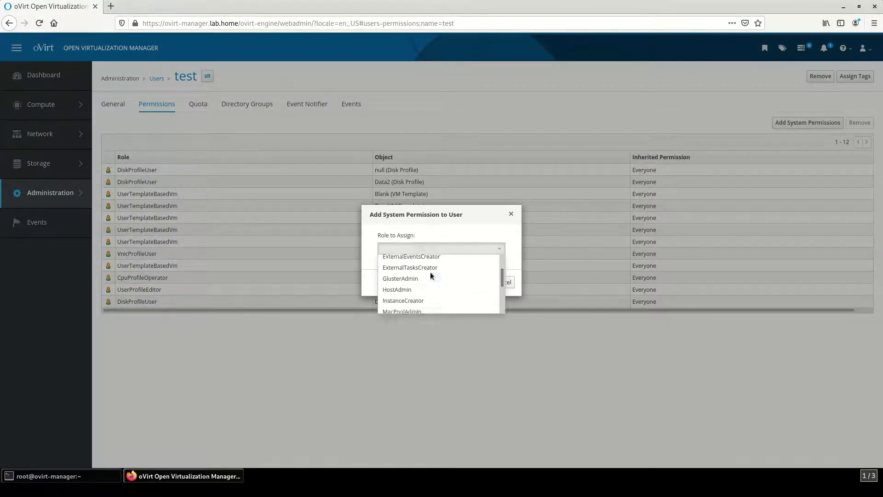
scroll(429, 272, "down", 2)
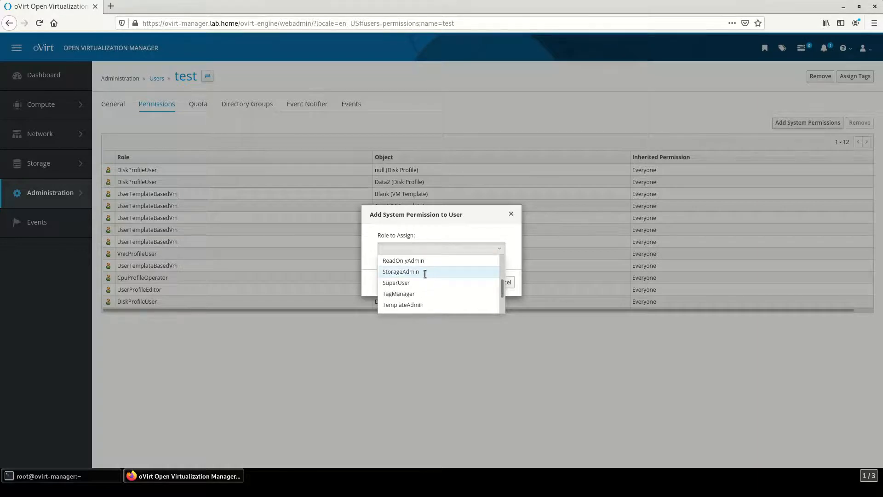
left_click(411, 282)
left_click(436, 239)
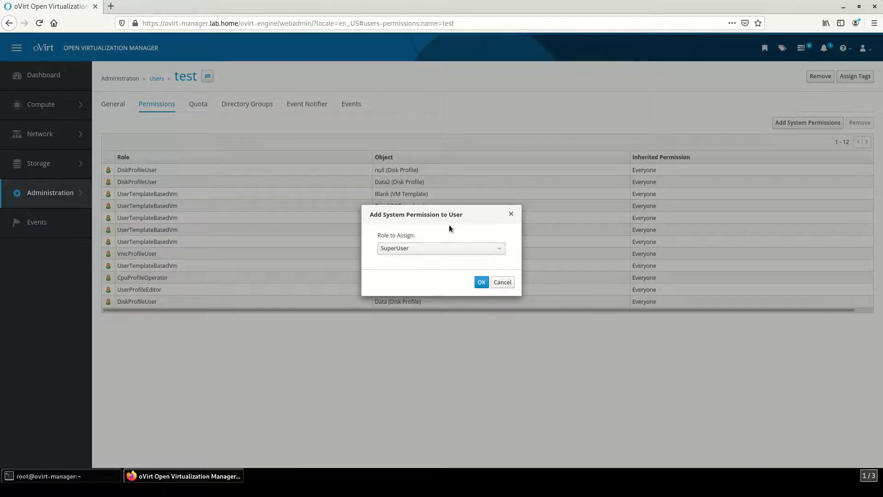
left_click(486, 284)
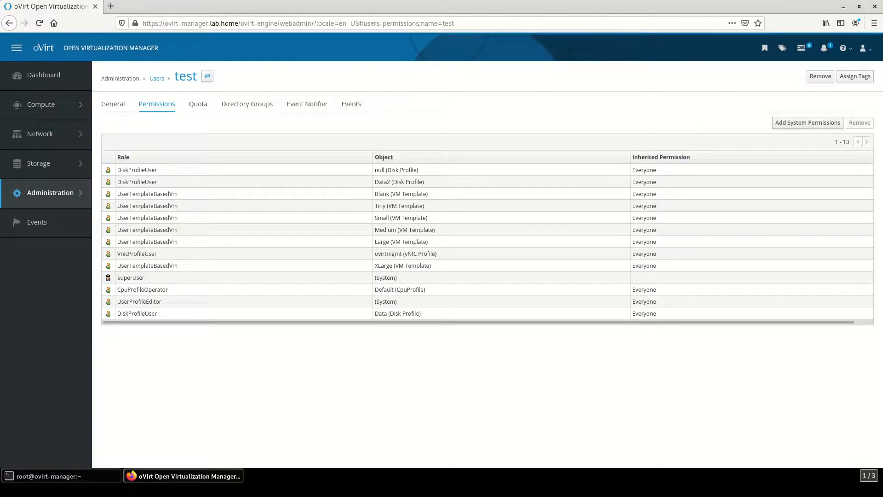
Step: Sign out of admin and pick the FREEIPA profile on the Administration Portal login
left_click(865, 50)
left_click(820, 79)
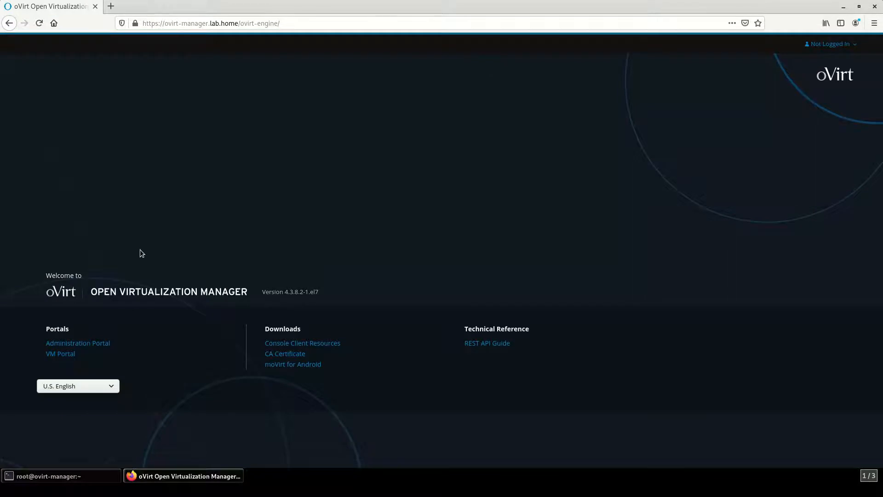
left_click(83, 345)
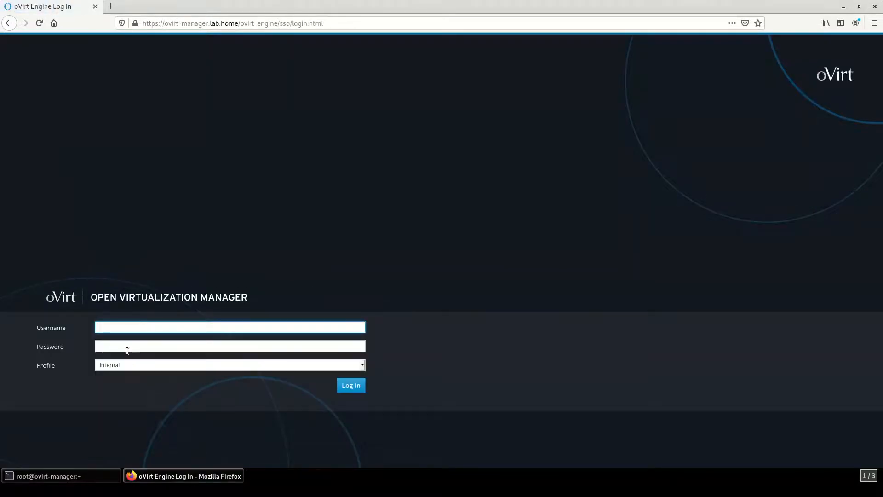
left_click(122, 366)
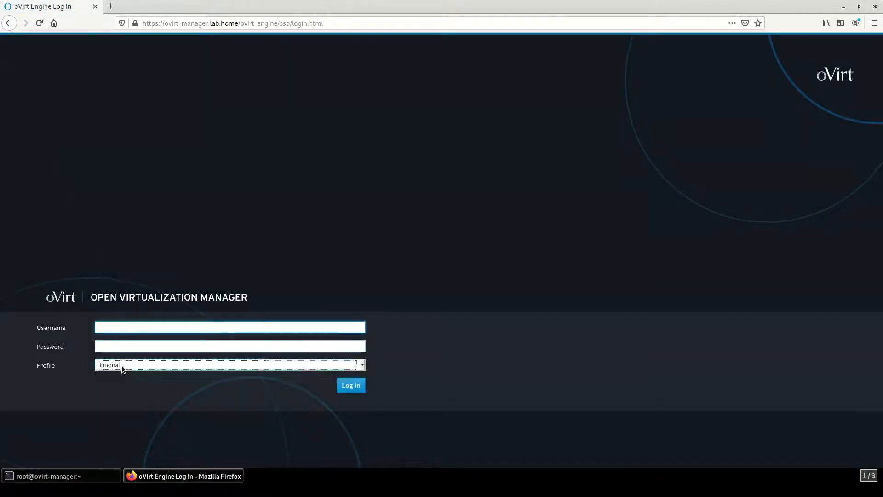
left_click(123, 366)
left_click(121, 374)
Step: Log in with the test user's credentials and decline saving the login
left_click(116, 325)
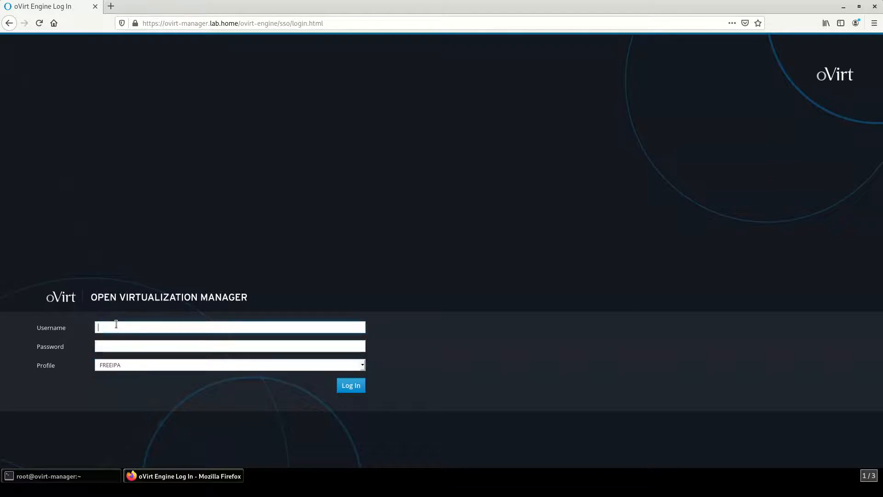
type("te********")
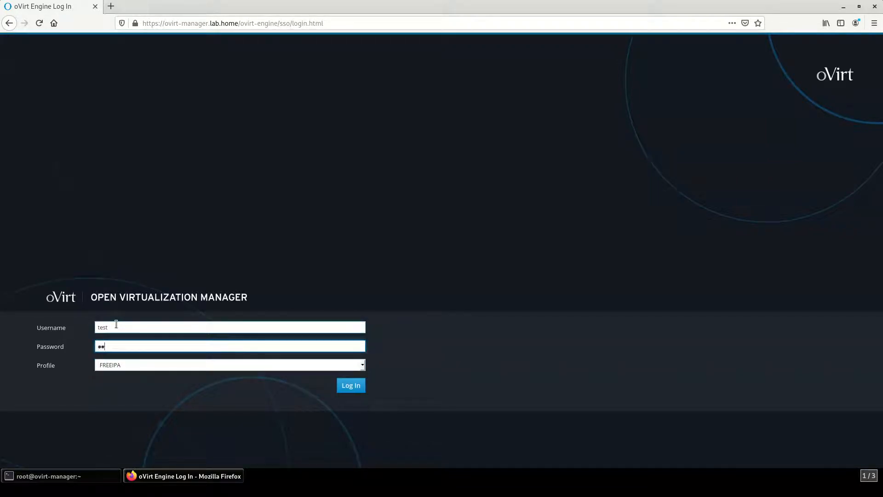
key("Return")
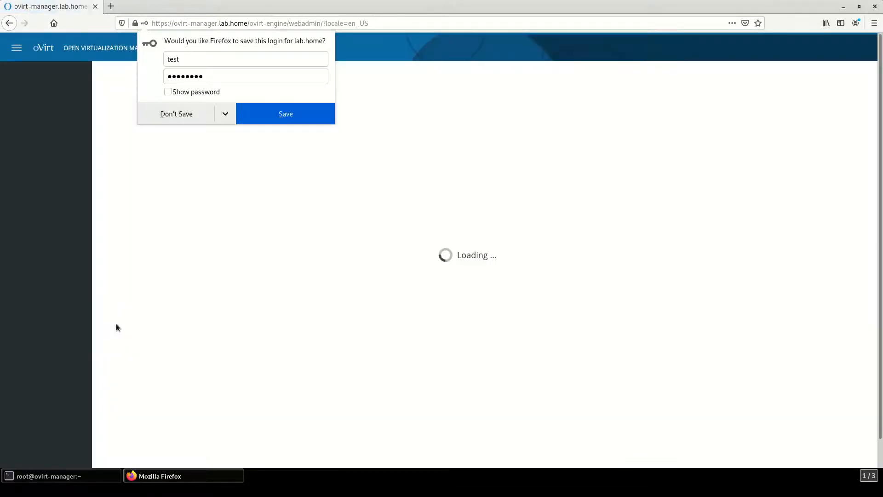
left_click(170, 115)
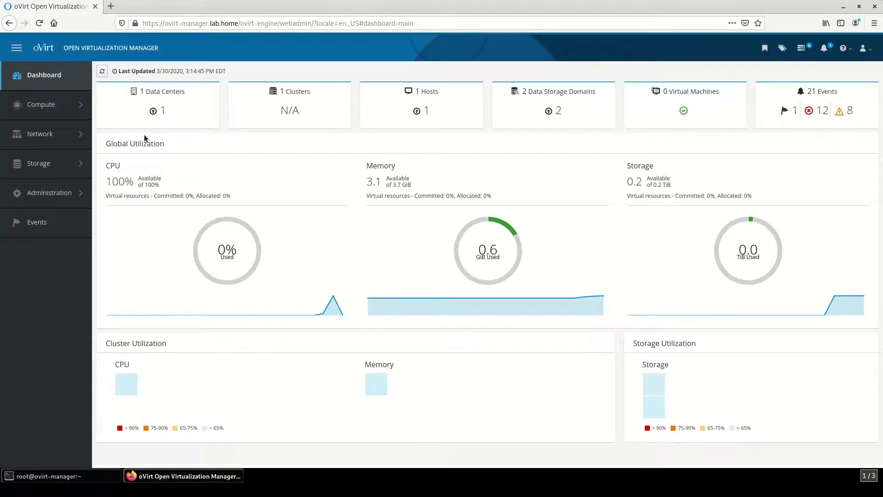
Step: Find Data2 in the Storage Domains list and open its details page
mouse_move(84, 162)
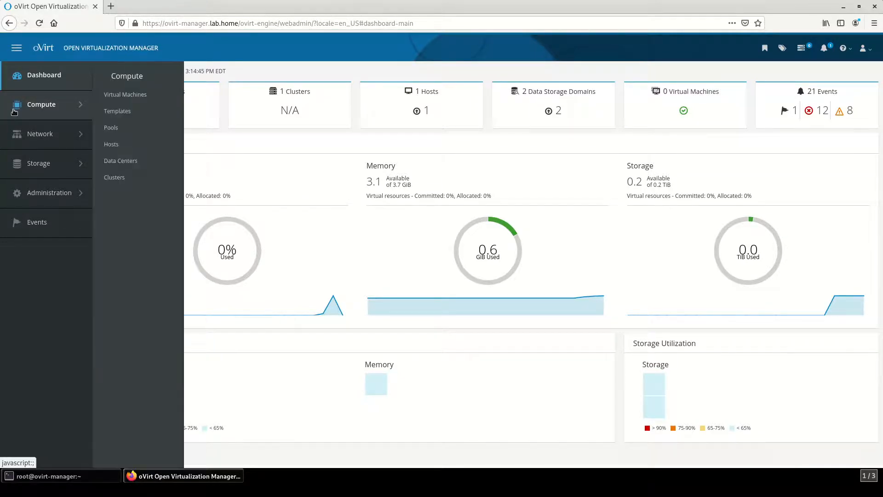
mouse_move(30, 166)
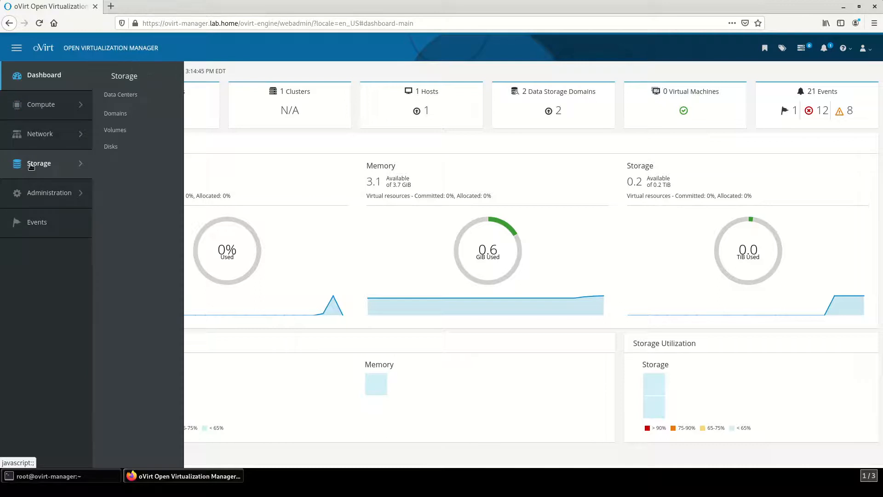
left_click(119, 115)
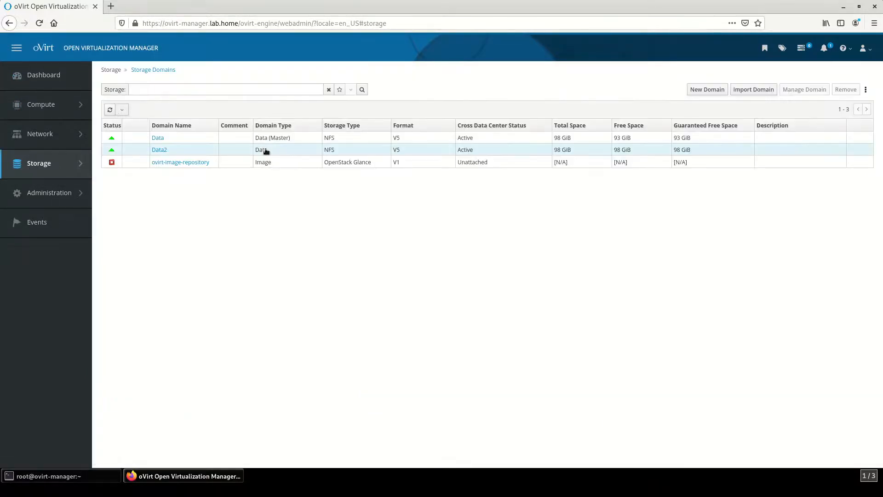
left_click(412, 151)
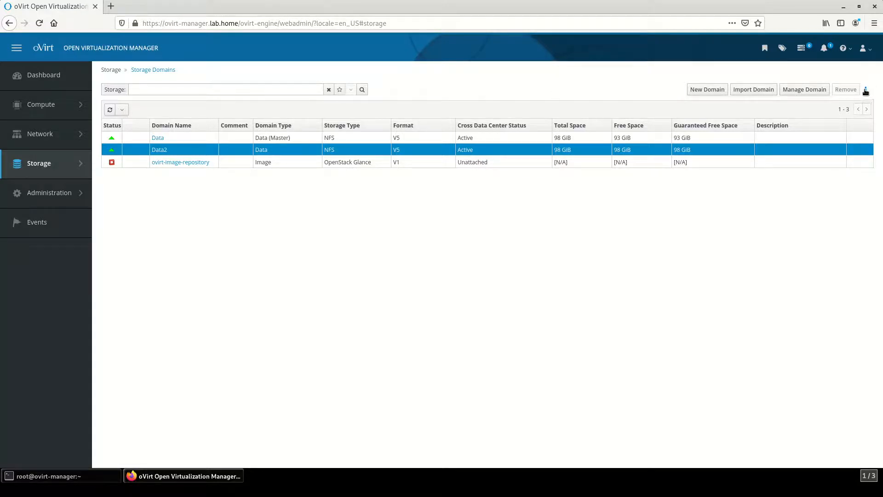
left_click(158, 150)
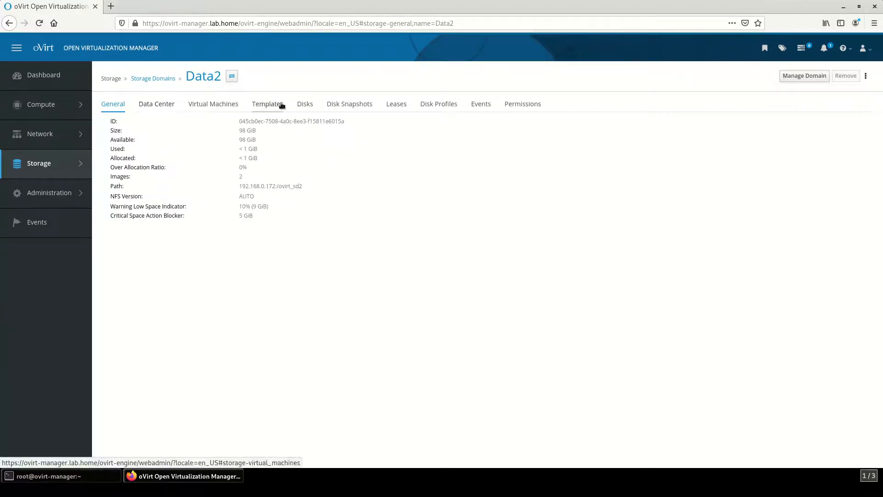
Step: Upload CentOS-7-x86_64-DVD-1810.iso from Downloads as a new disk image in Data2
left_click(302, 105)
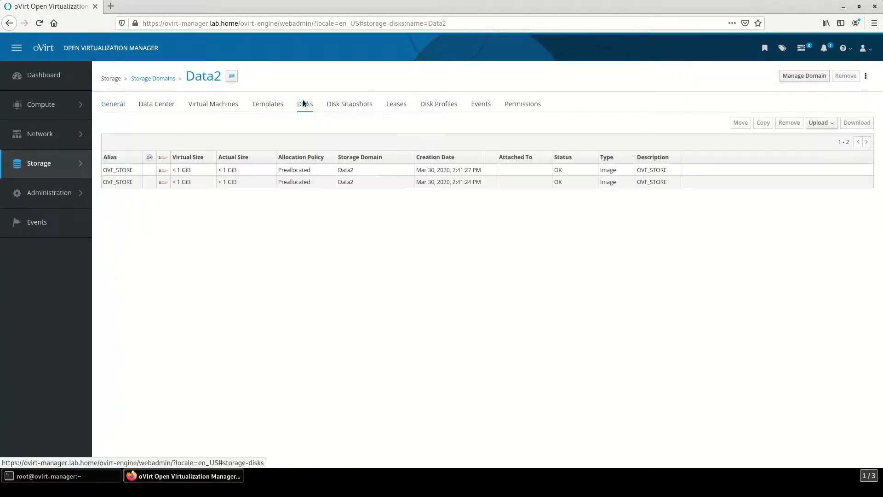
left_click(830, 123)
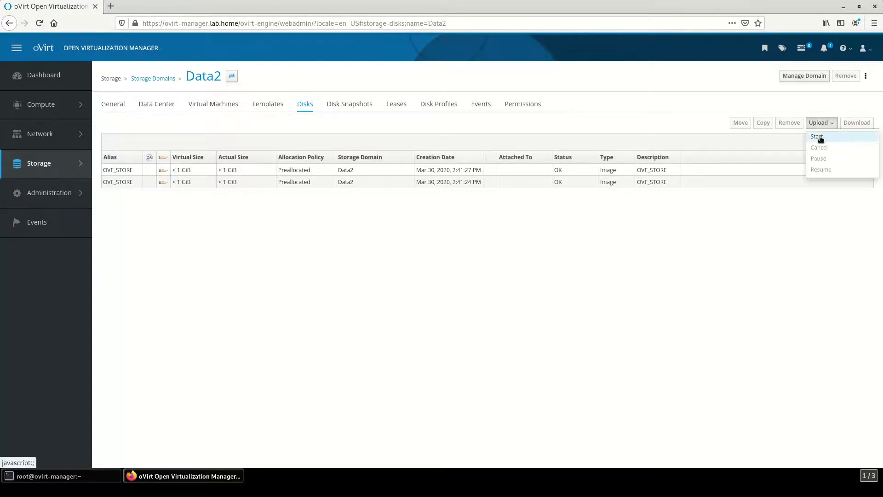
left_click(818, 136)
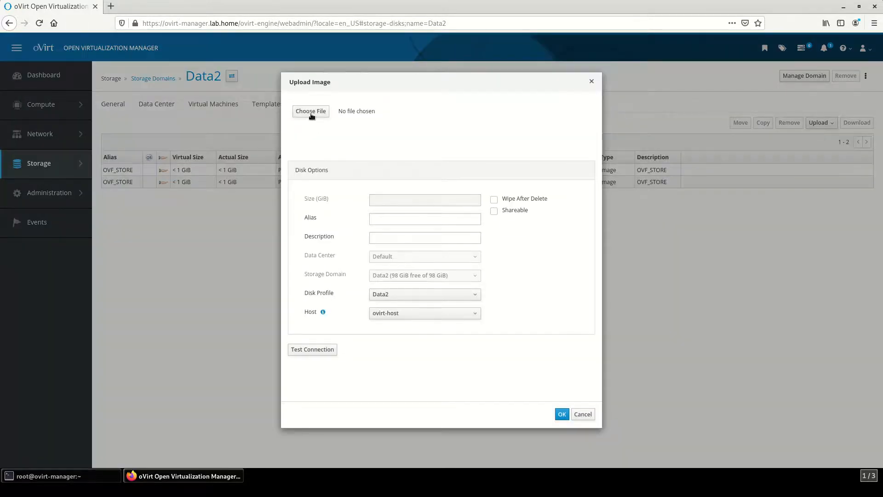
left_click(310, 112)
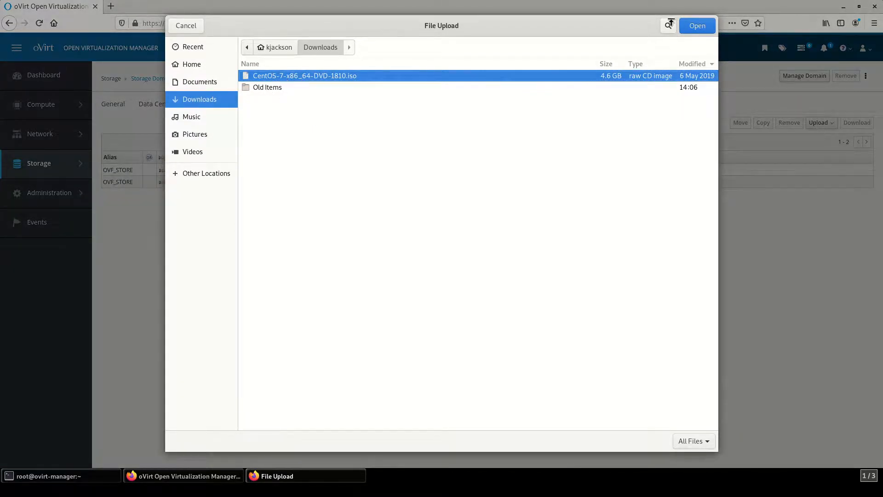
left_click(692, 27)
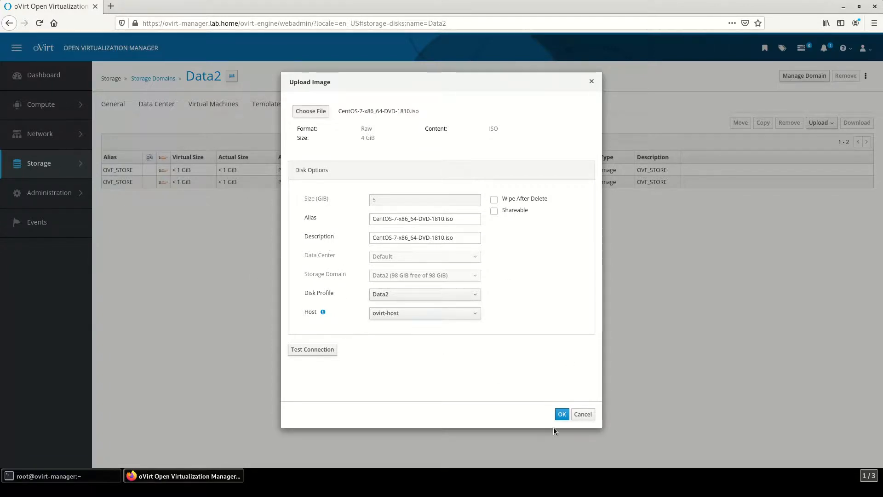
left_click(562, 415)
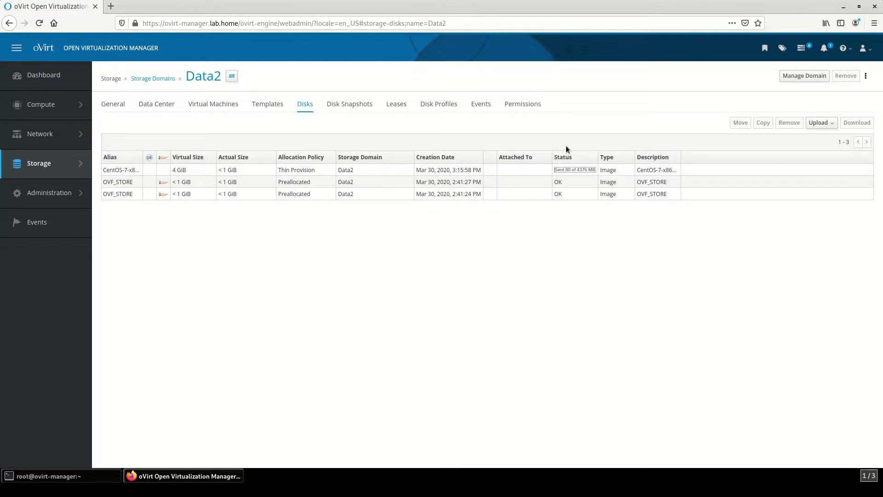
Step: Switch to the Data storage domain and list its disks, including the 4 GiB CentOS-7 ISO
left_click(159, 79)
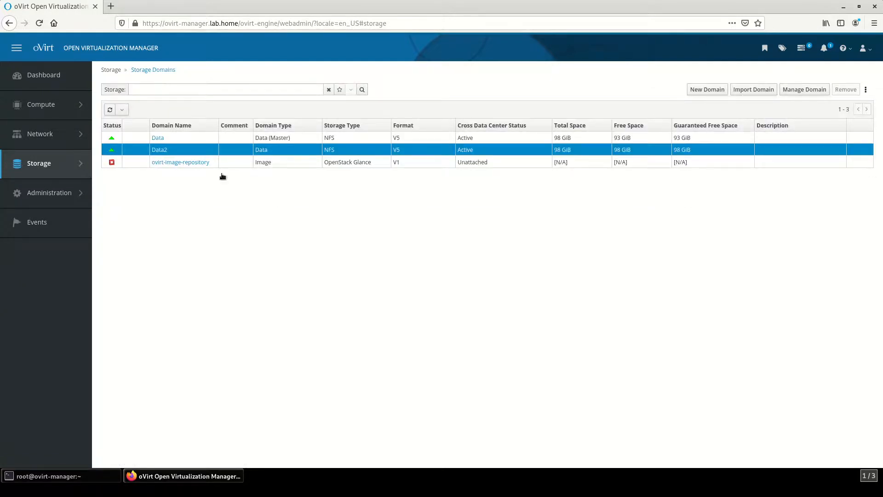
left_click(158, 138)
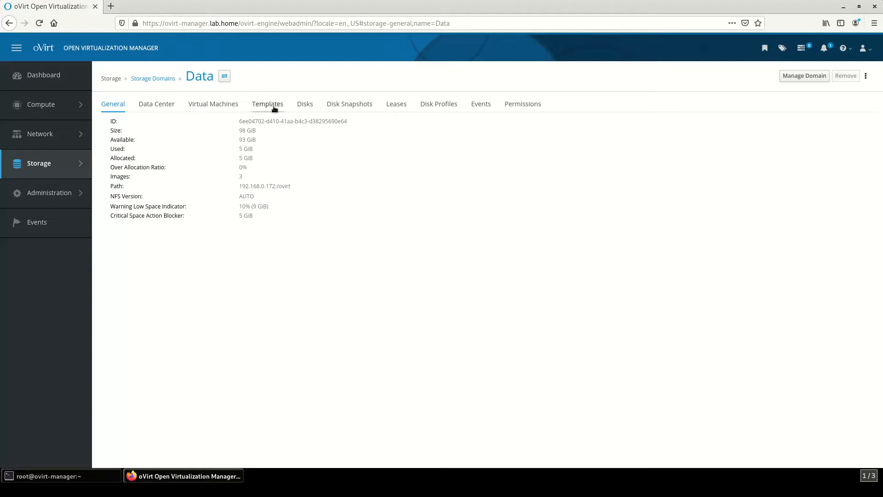
left_click(303, 106)
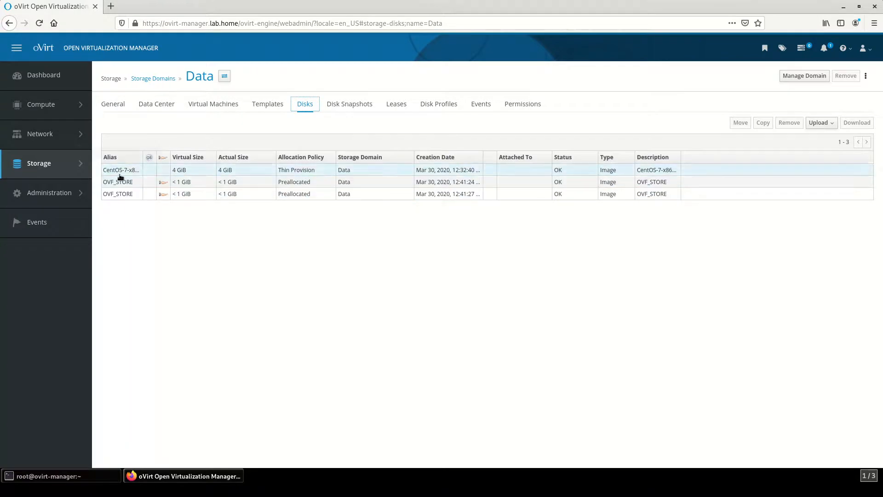
mouse_move(41, 105)
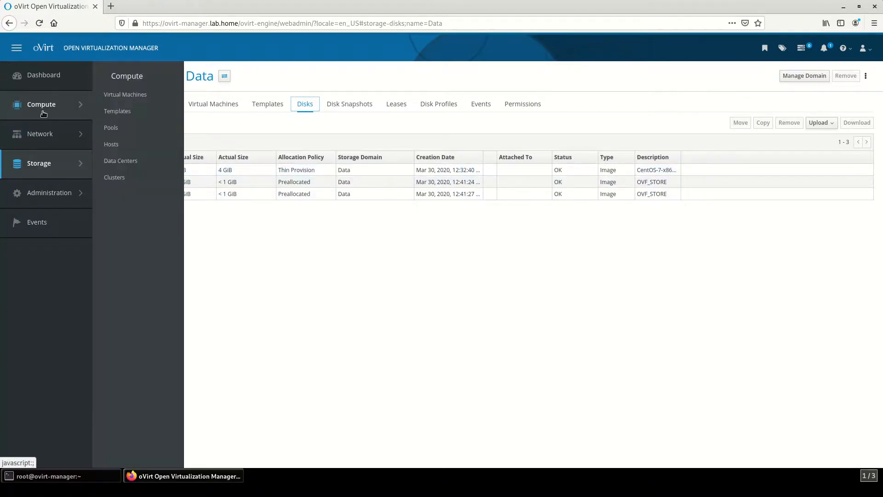
Step: Start a new VM named test-machine with a Linux operating system, optimized for Server
left_click(136, 100)
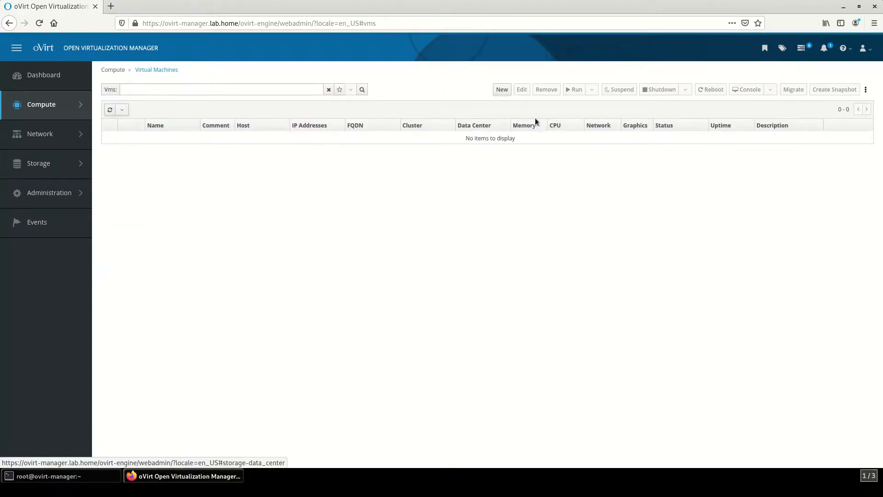
left_click(502, 90)
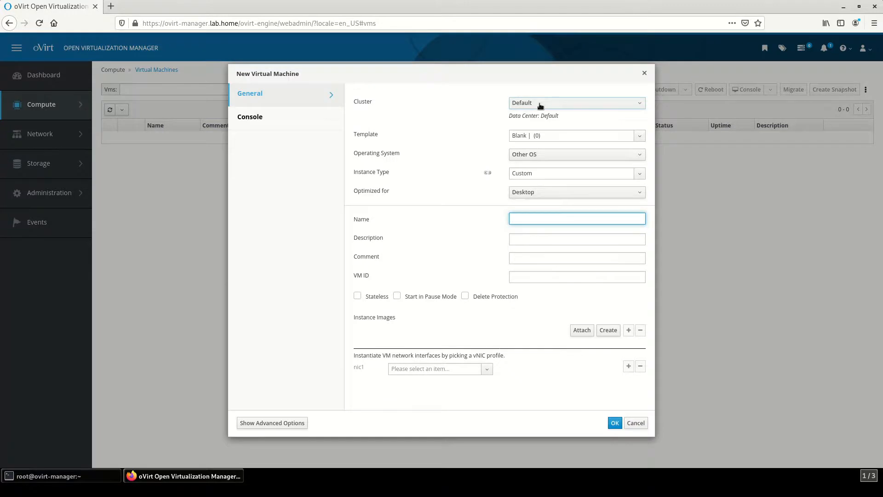
left_click(533, 159)
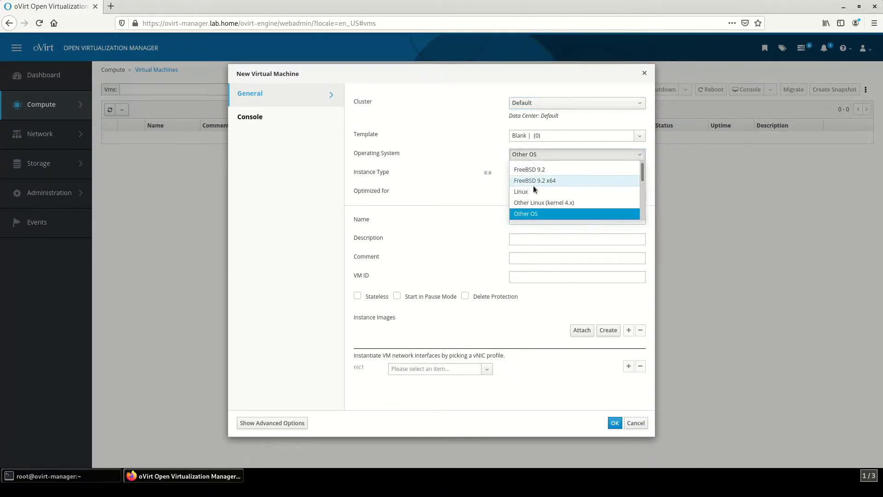
left_click(532, 188)
left_click(530, 189)
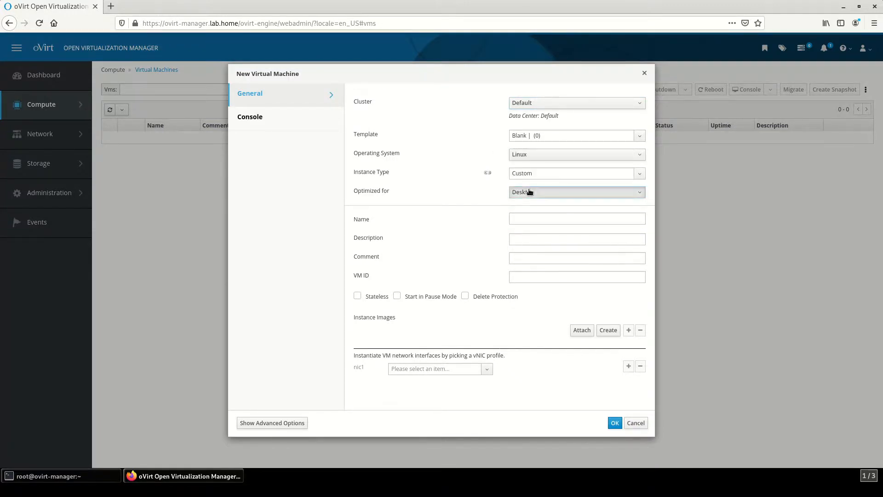
left_click(529, 214)
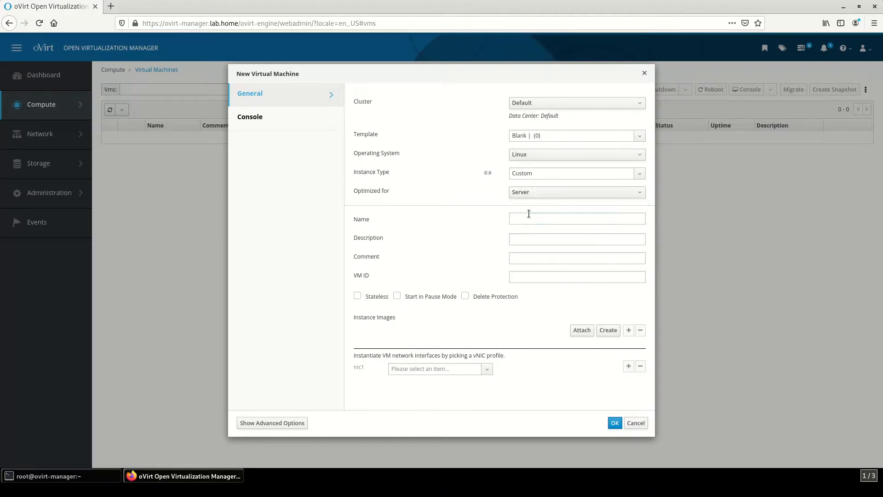
left_click(530, 217)
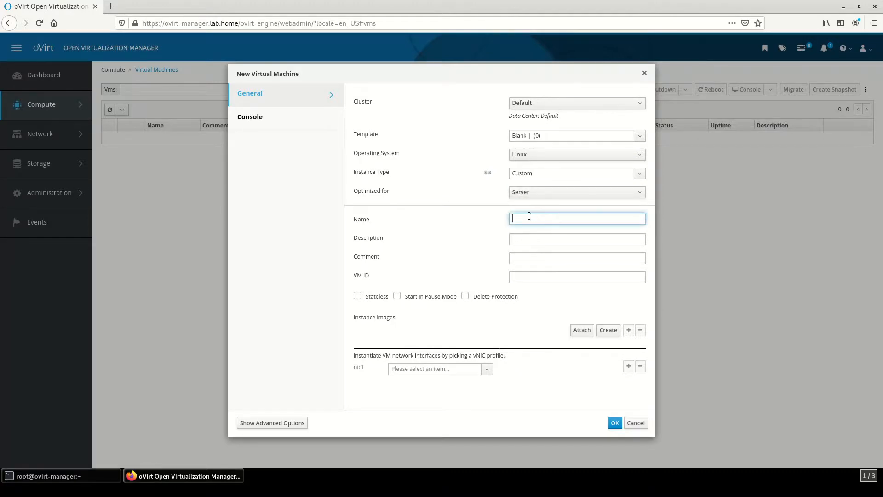
type("test-machine")
Step: Give test-machine a 34 GB bootable disk and connect nic1 to the ovirtmgmt network
left_click(606, 330)
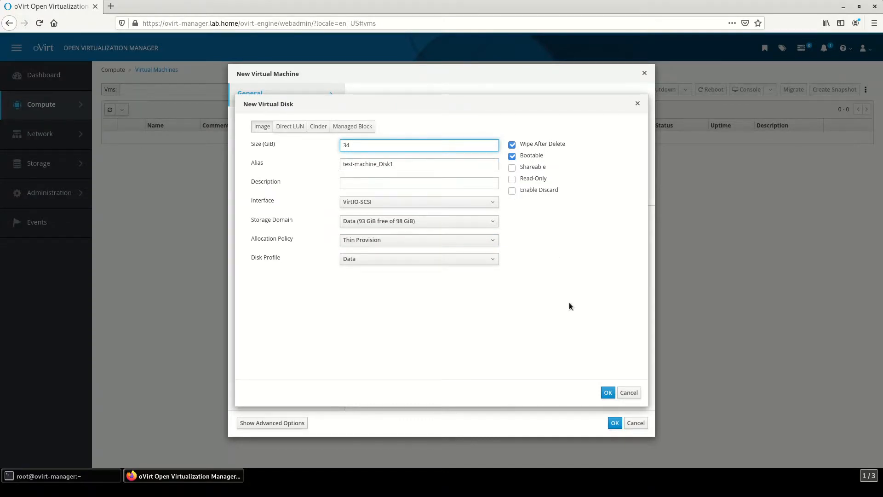
left_click(608, 392)
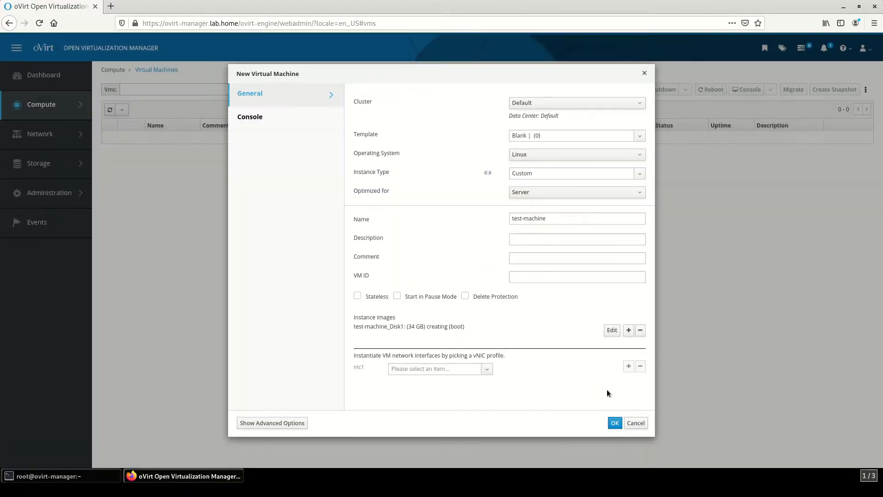
left_click(442, 369)
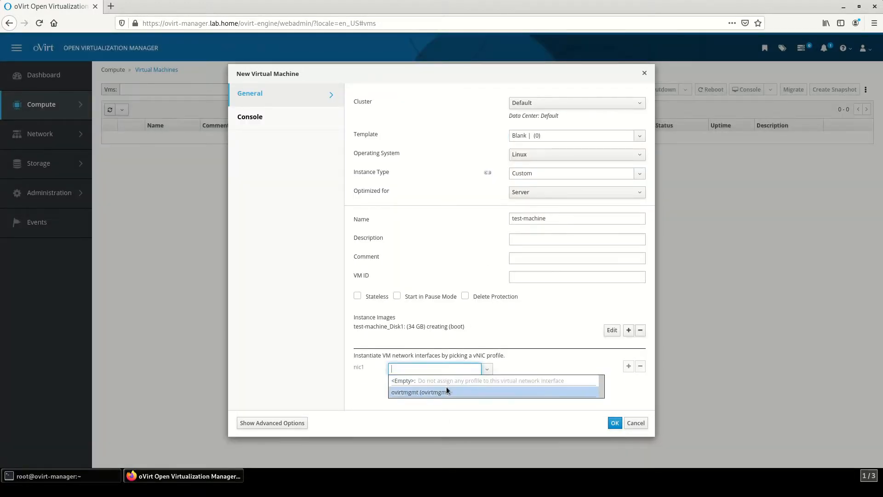
left_click(445, 392)
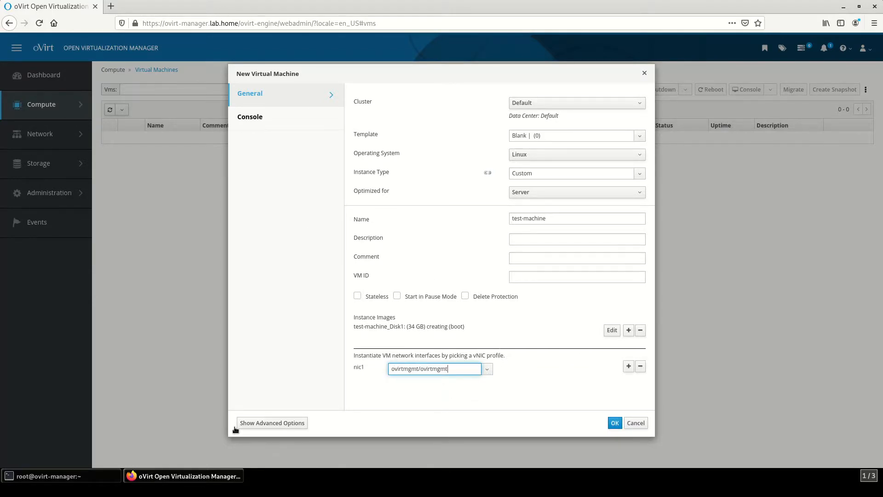
left_click(280, 425)
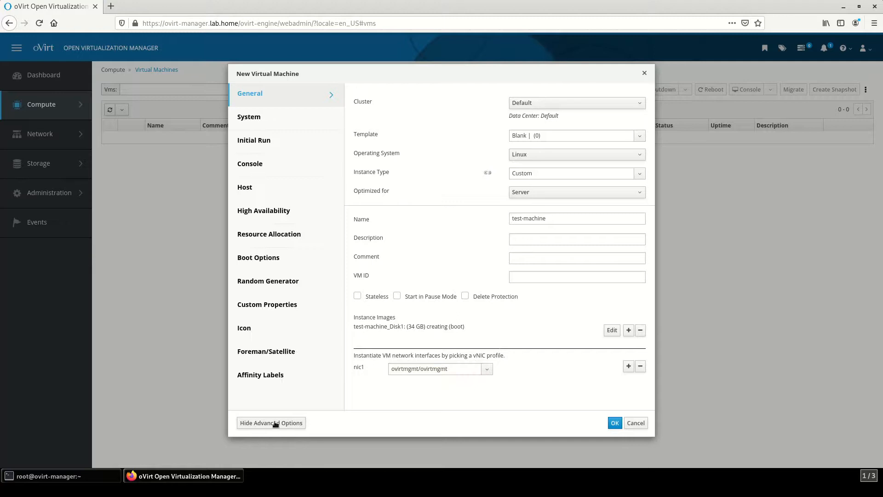
Step: Make CD-ROM the second boot device, attach the CentOS ISO, and create test-machine
left_click(263, 259)
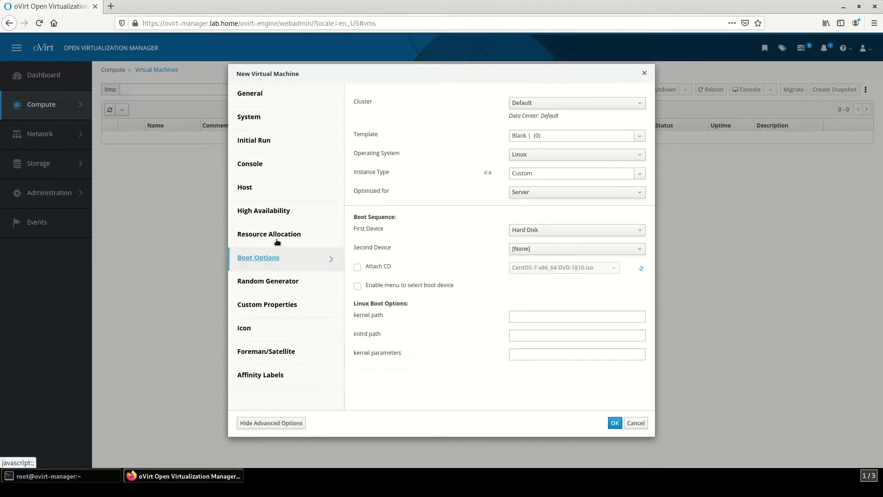
left_click(532, 249)
left_click(530, 273)
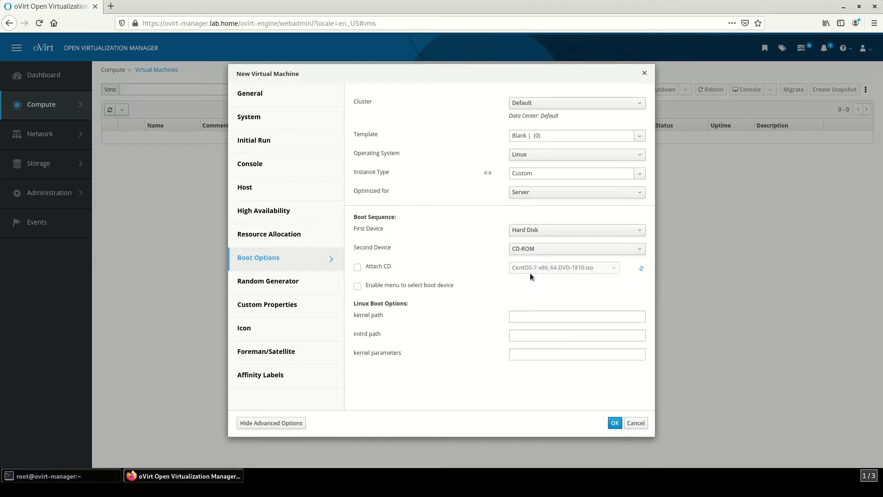
left_click(358, 267)
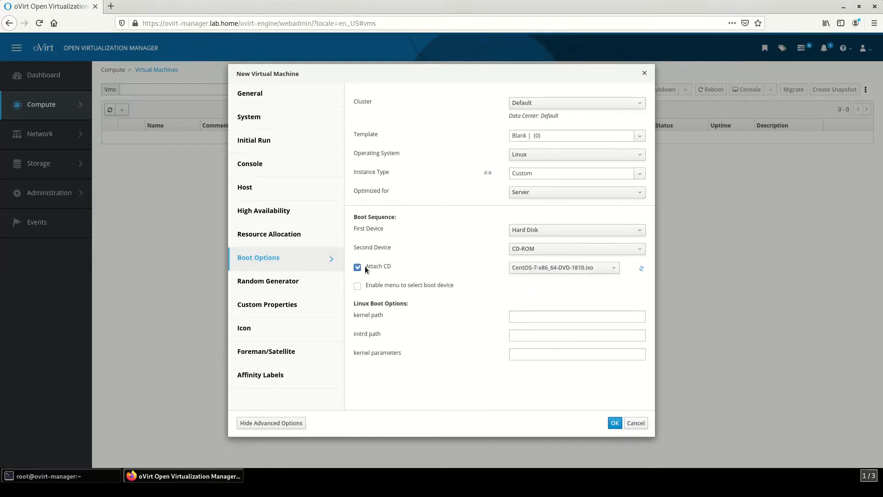
left_click(544, 271)
left_click(616, 426)
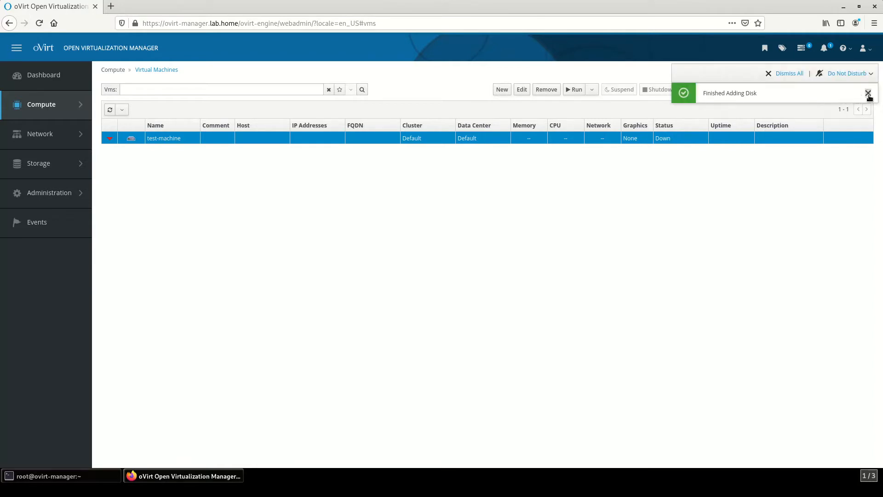
Step: Power on test-machine and download its console.vv connection file
left_click(868, 93)
left_click(579, 91)
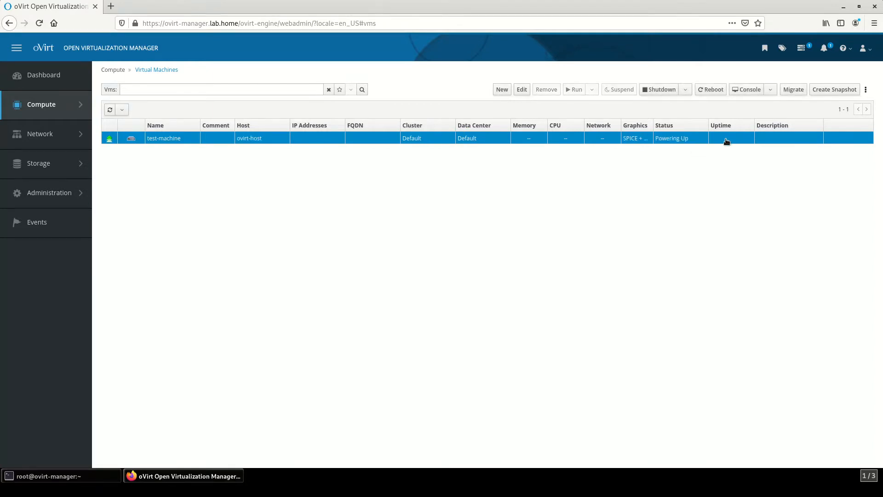
left_click(746, 90)
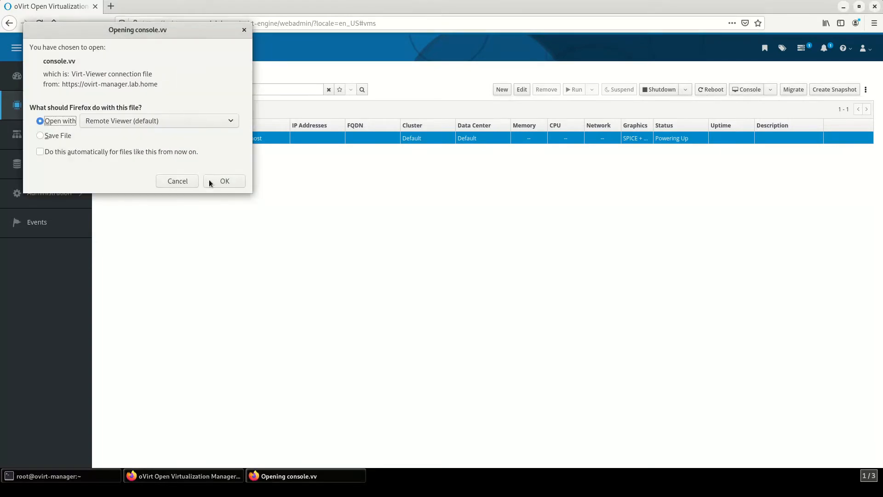
Step: Open console.vv in Remote Viewer full-screen and boot the Install CentOS 7 entry
left_click(215, 181)
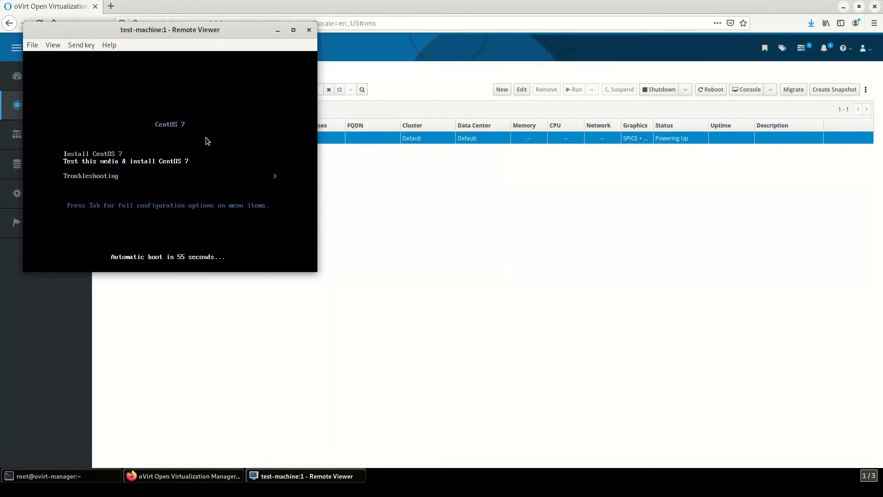
double_click(180, 29)
left_click(371, 136)
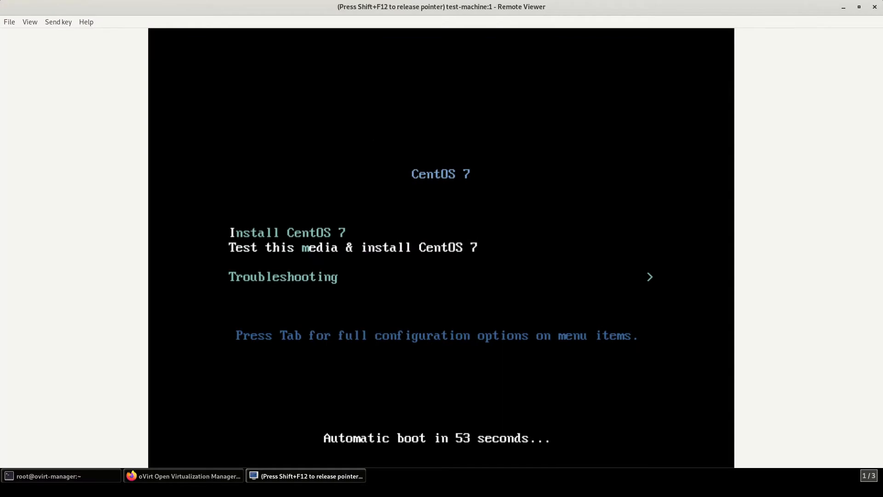
key("Up")
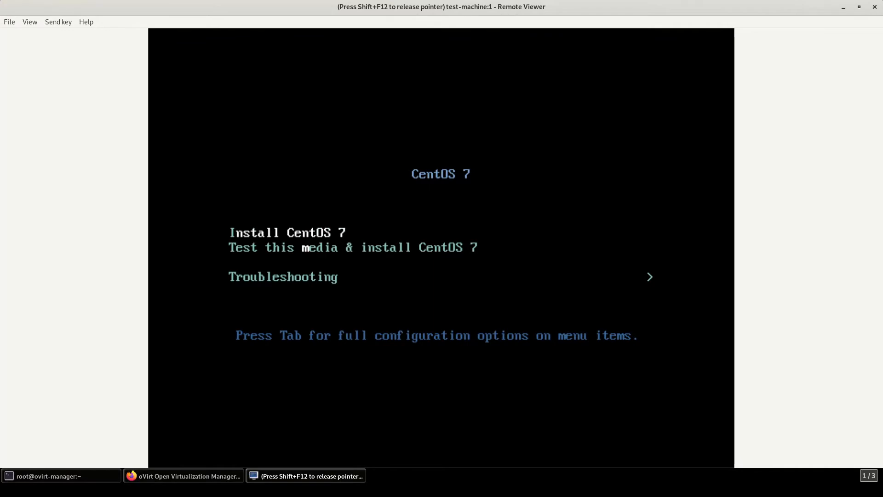
key("Return")
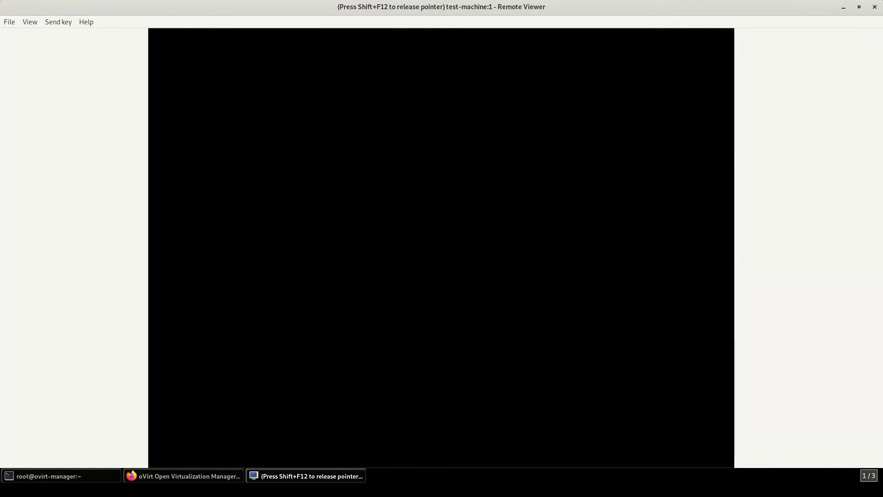